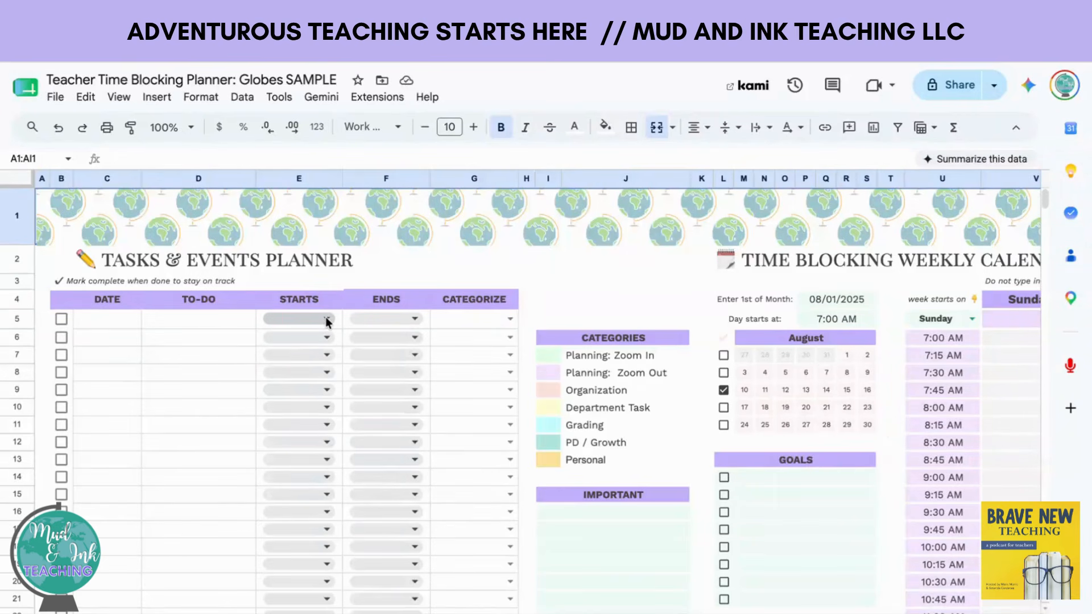
Try the sheet zoom at 125% and 50%, then return it to 125%.
click(182, 128)
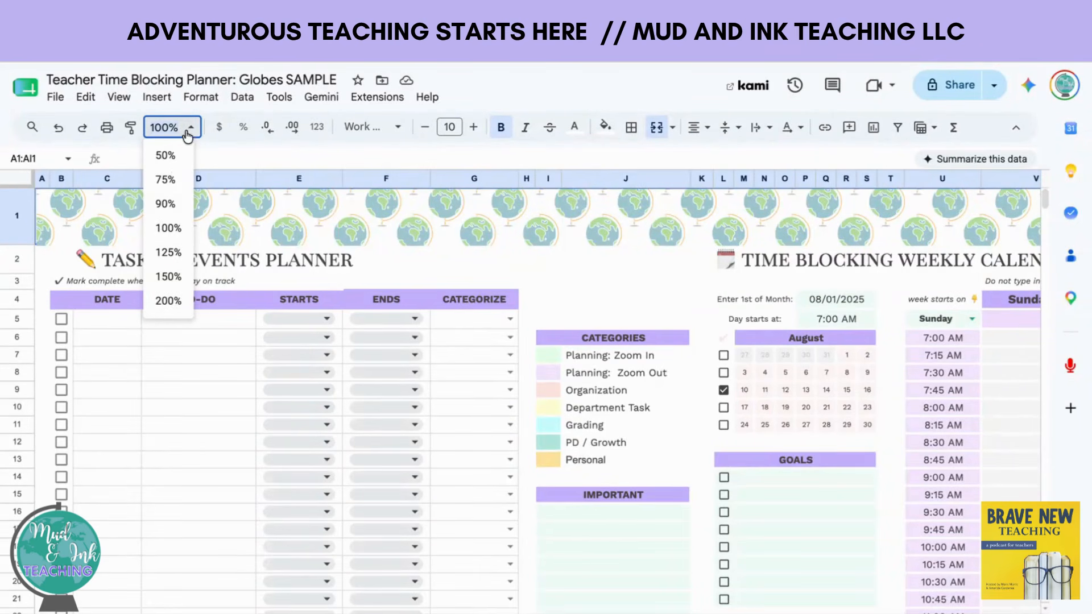
click(190, 130)
click(190, 130)
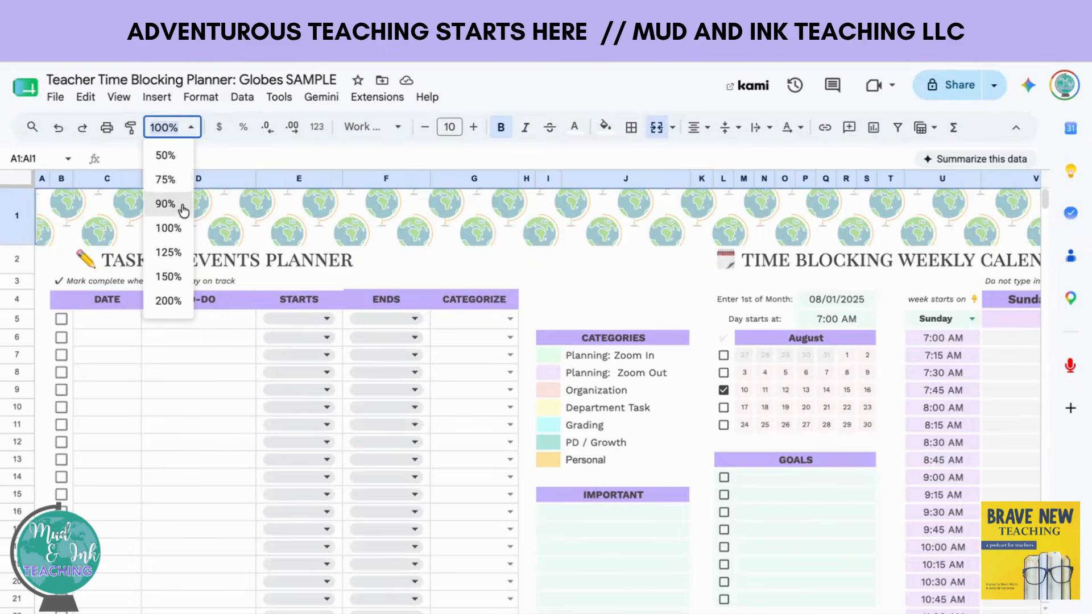
click(174, 251)
click(190, 127)
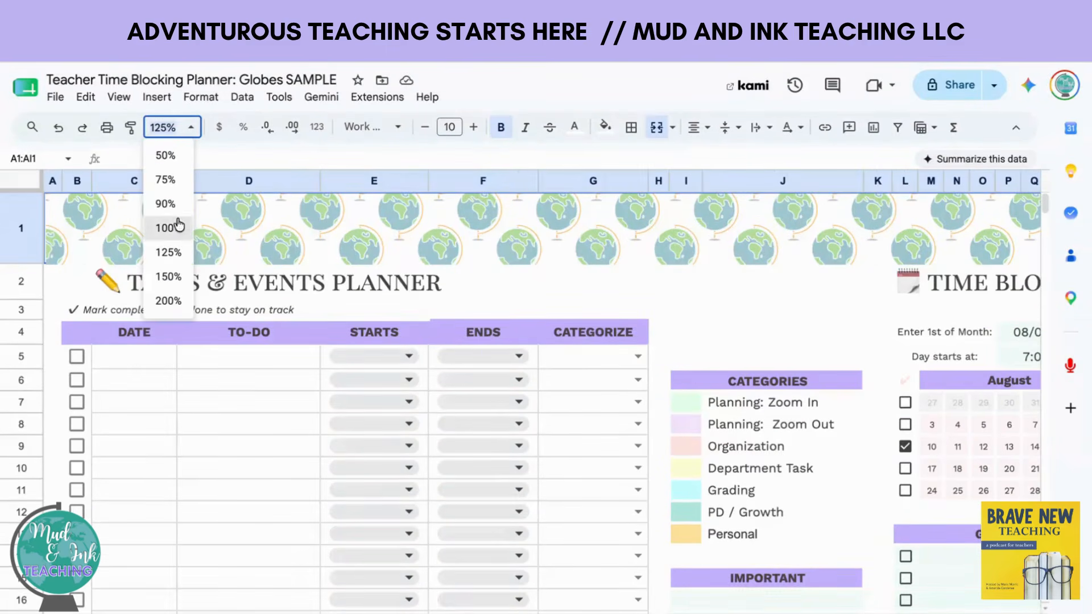
click(175, 160)
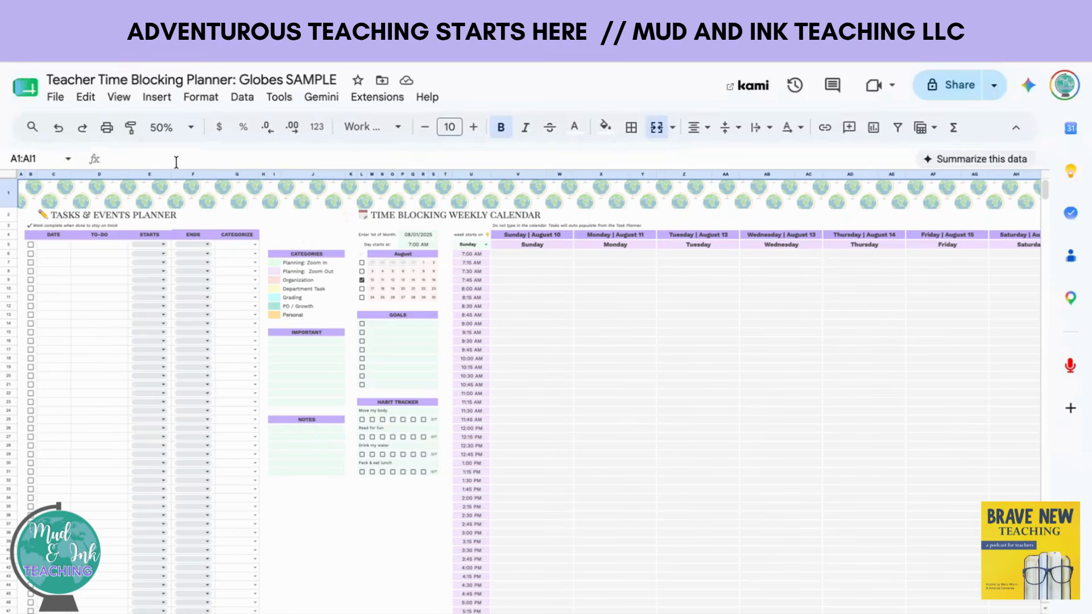
click(191, 127)
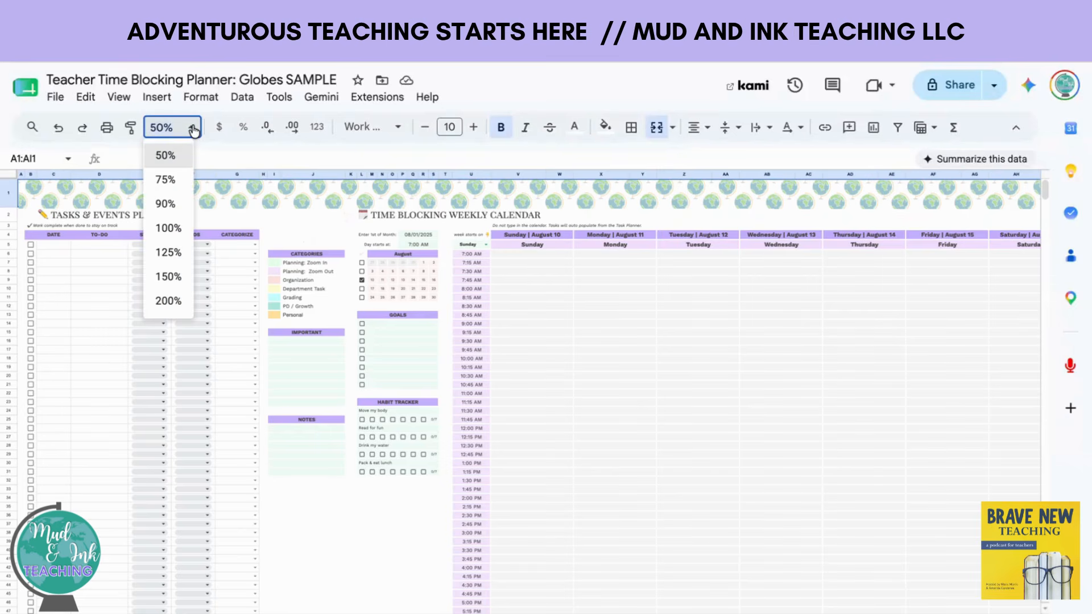
click(172, 254)
Replace the heading text after the pencil emoji in C2 with "School Year At-a-Glance".
scroll(197, 442, down, 2)
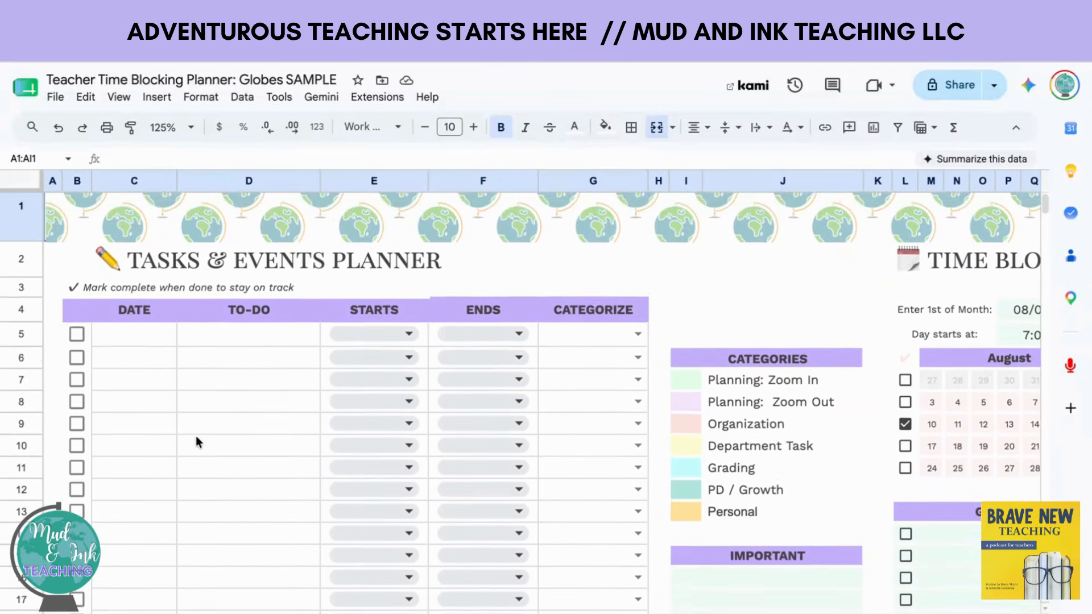
scroll(198, 441, down, 1)
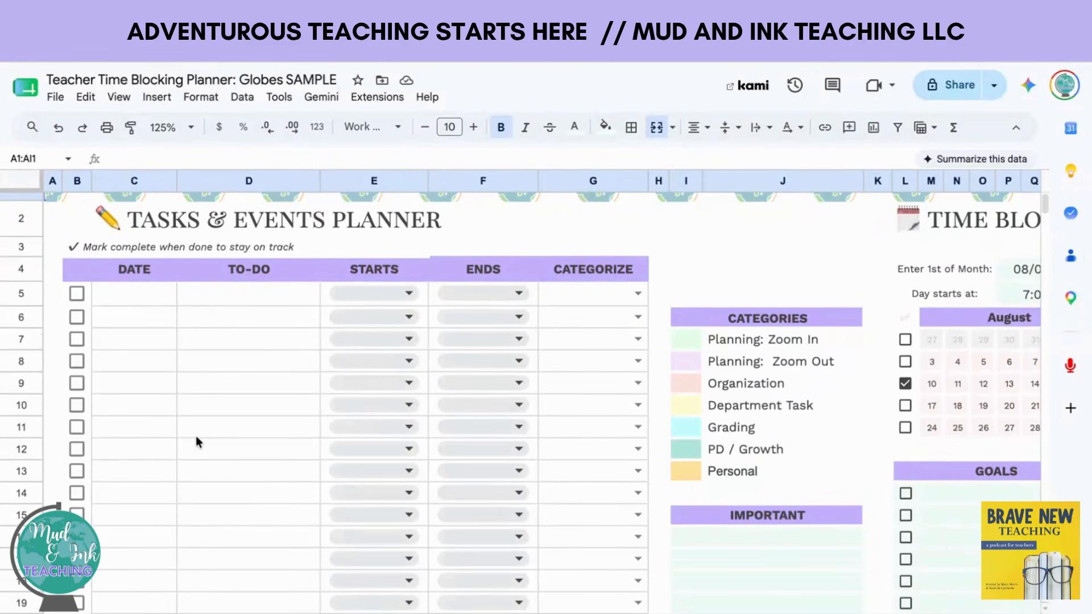
click(268, 227)
click(152, 226)
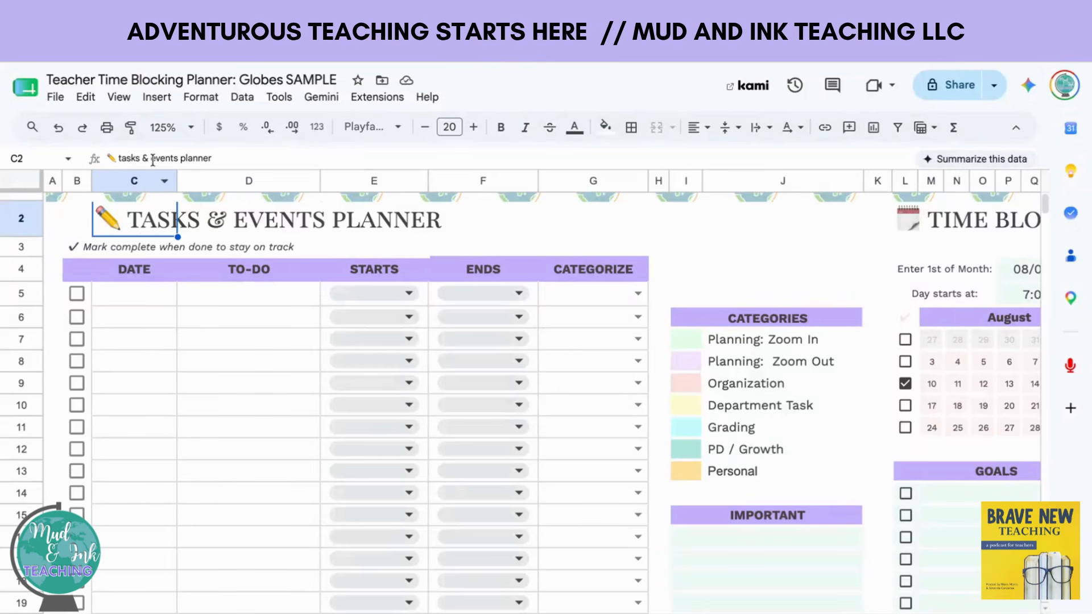
click(154, 157)
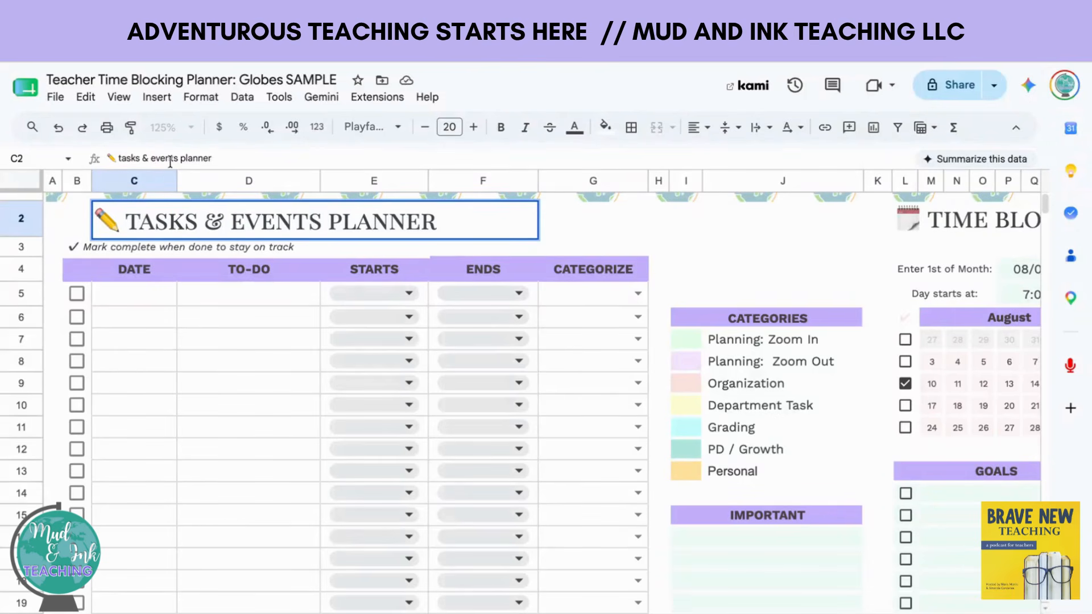
drag(213, 158, 117, 158)
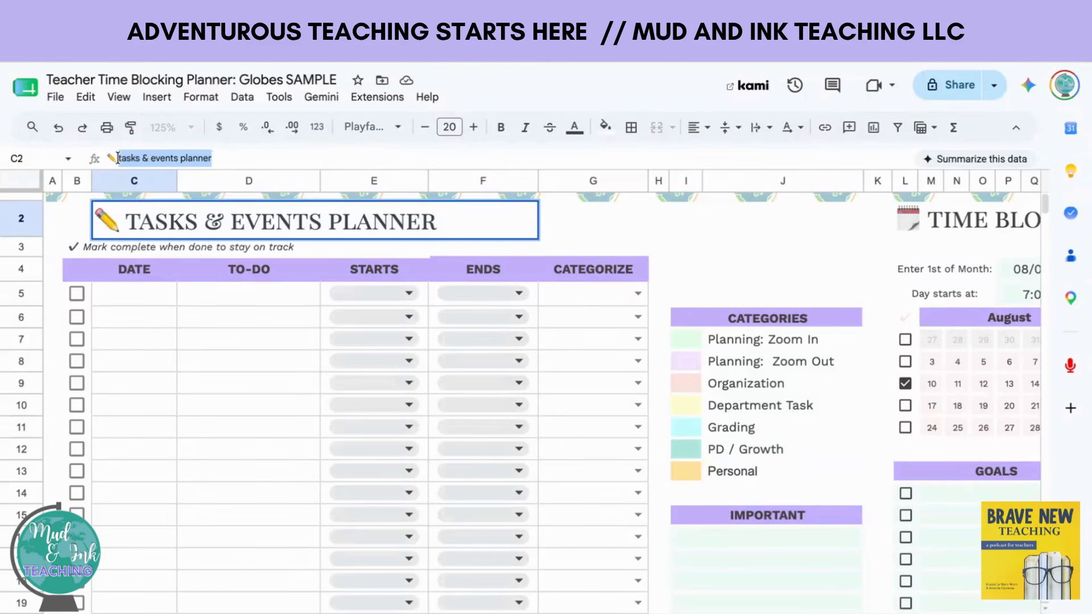
text(Schoo)
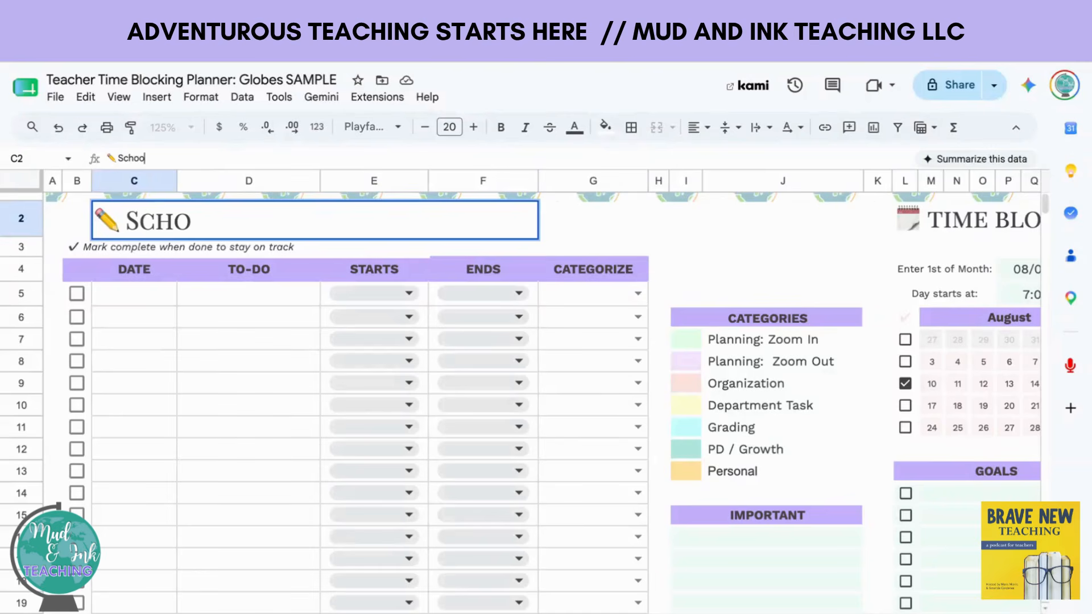
text(l Year At)
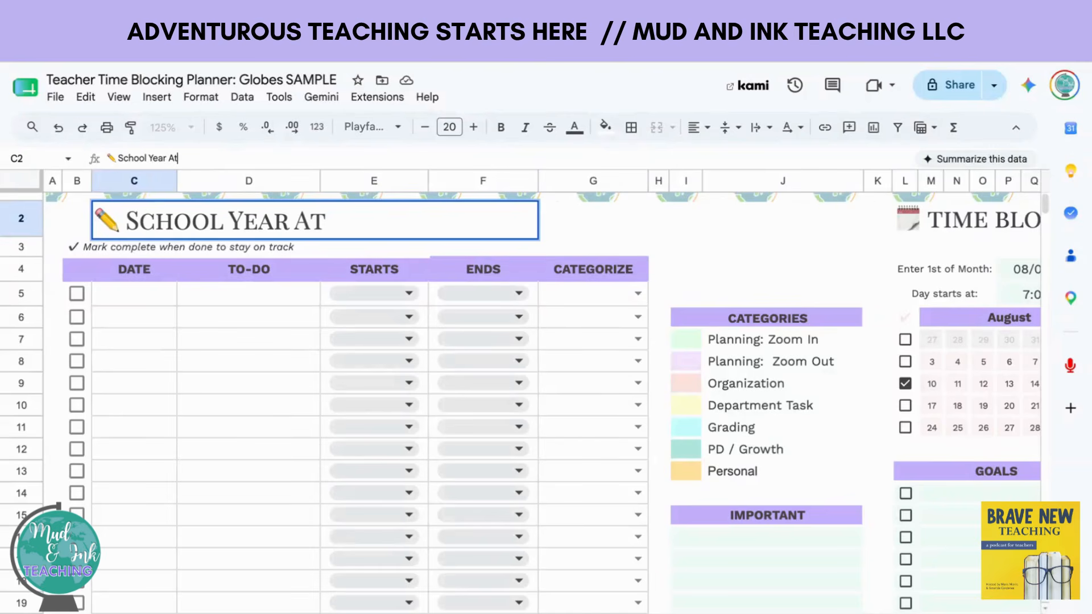
text(-a-Glance)
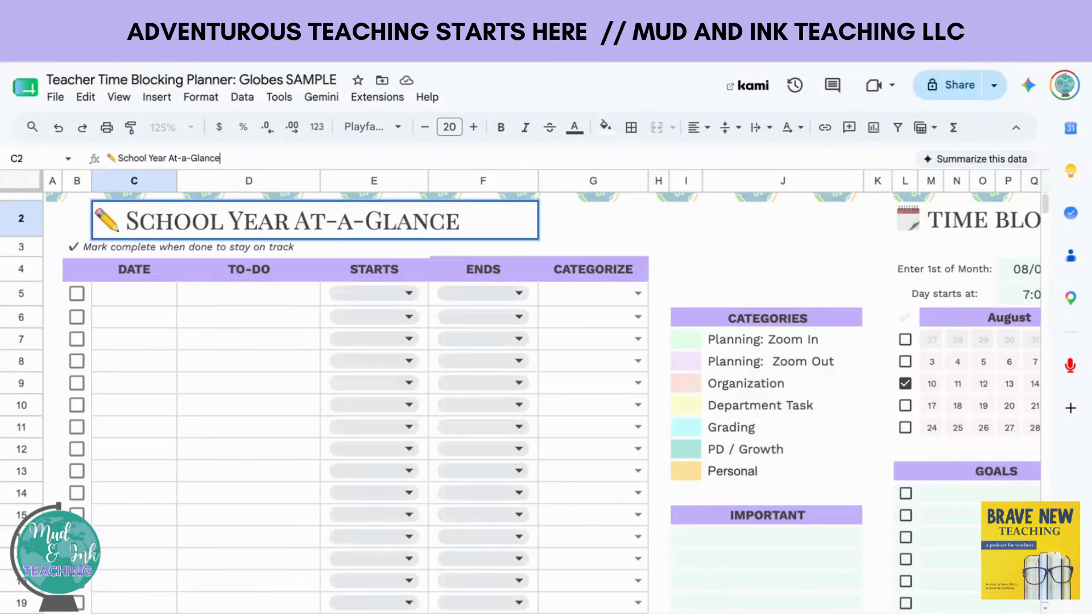
key(Return)
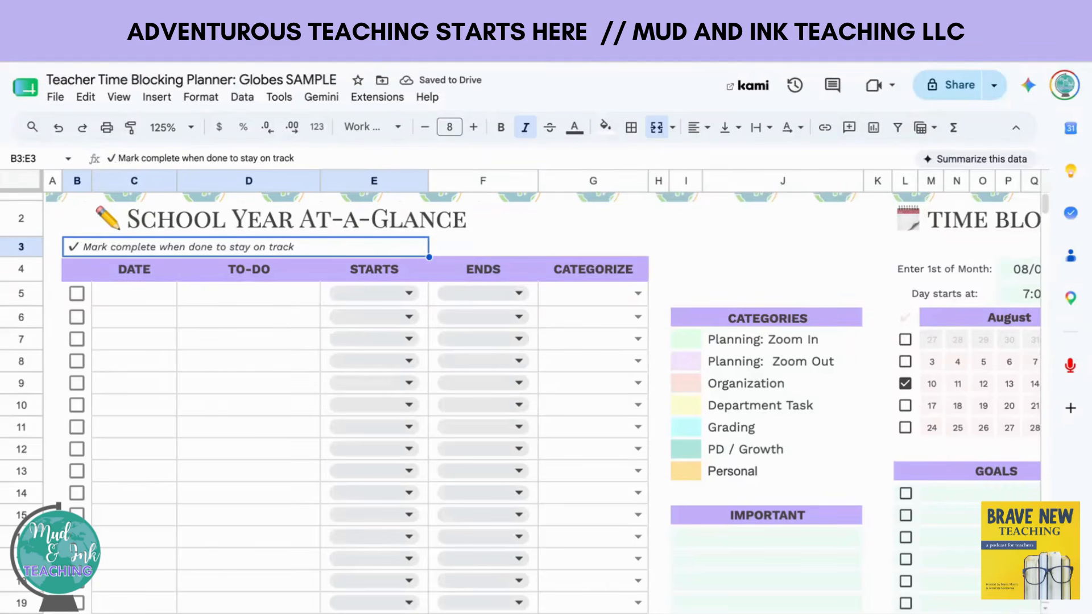
Examine the planner's first task row: the date picker, to-do cell, start and end time choices, and category cell.
scroll(134, 404, down, 2)
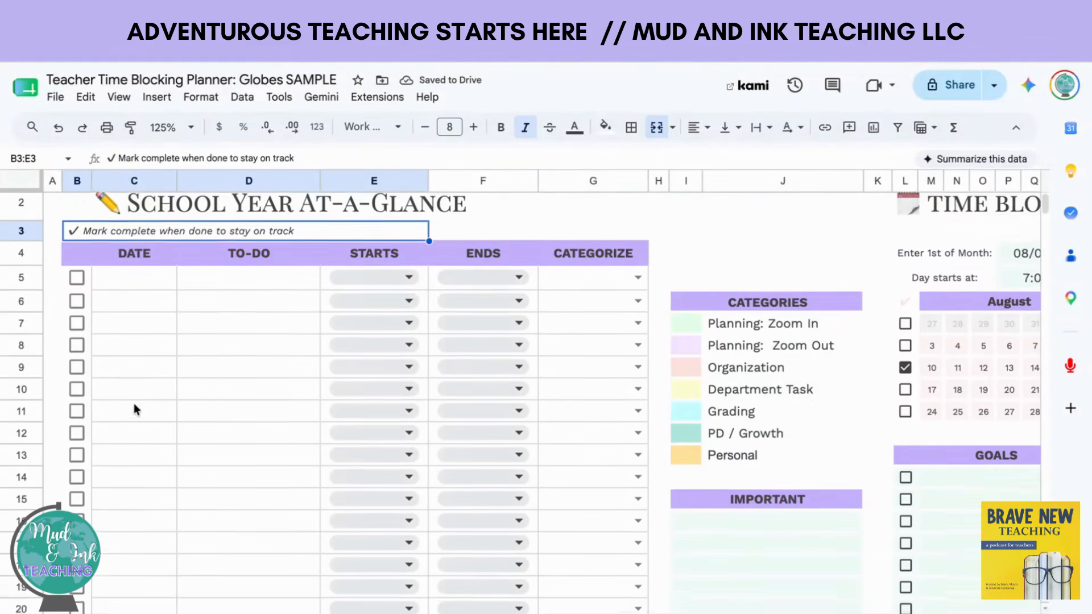
scroll(134, 403, up, 3)
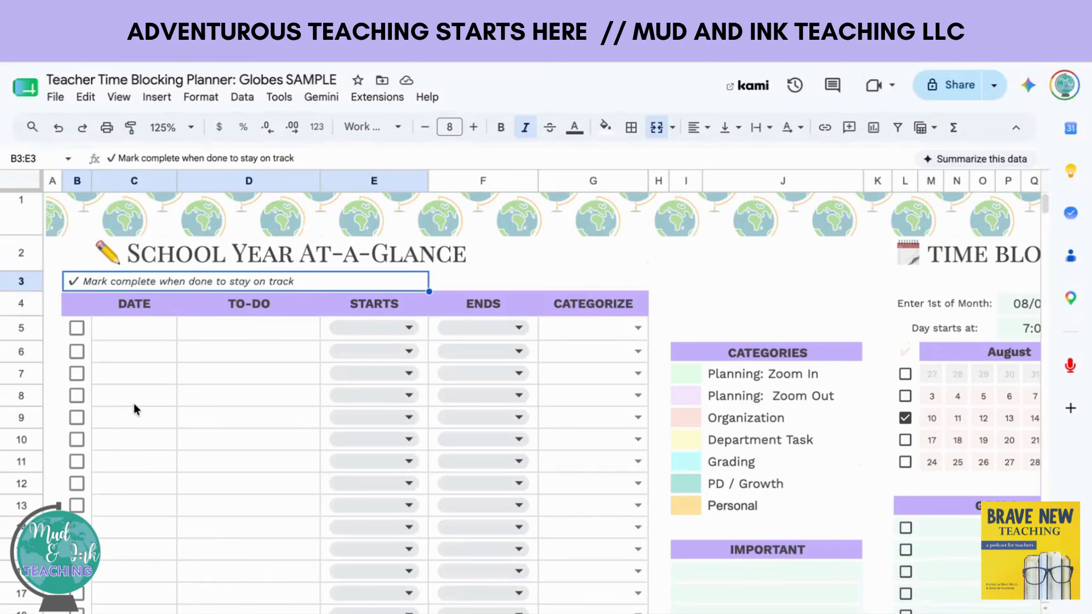
scroll(134, 404, up, 1)
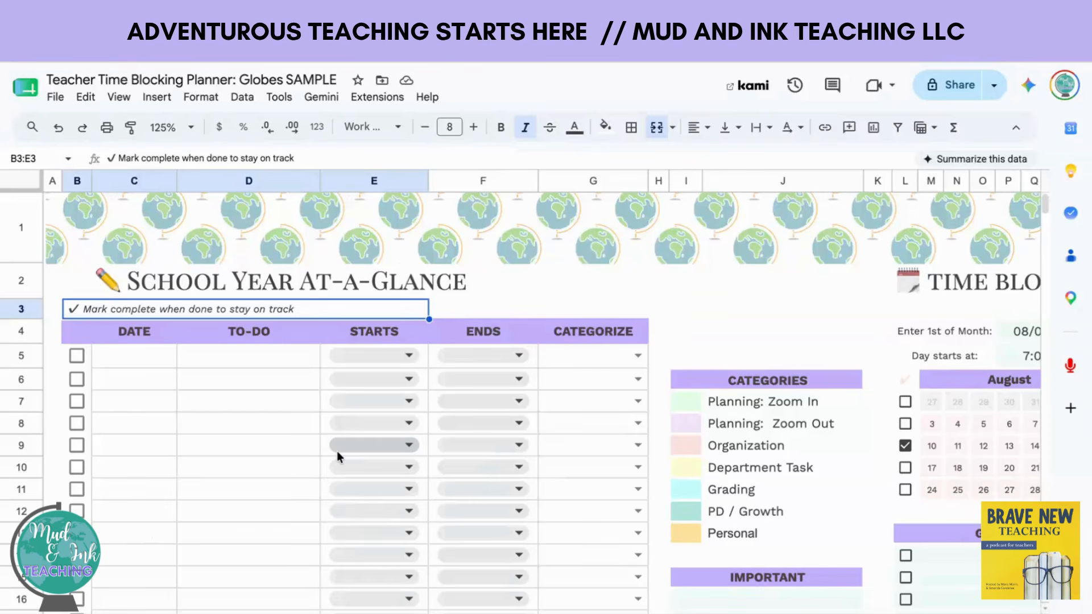
click(108, 353)
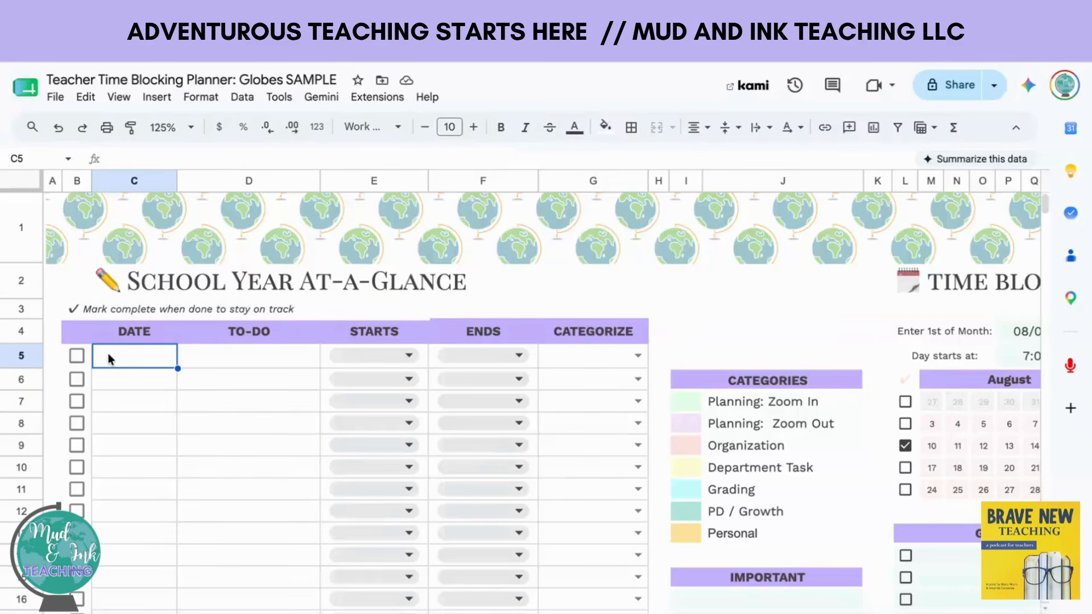
double_click(107, 353)
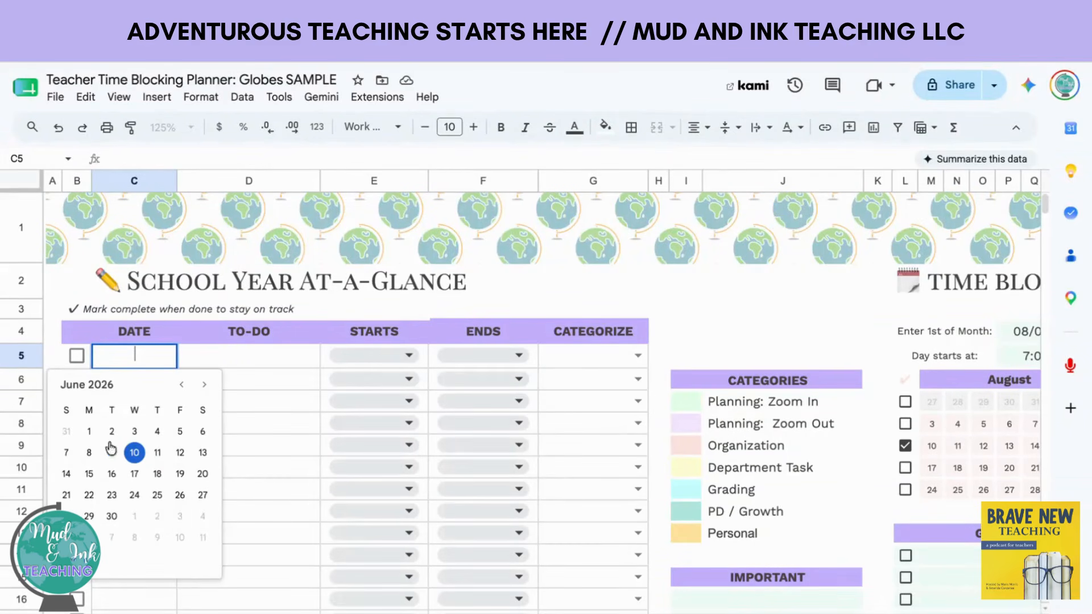
click(234, 355)
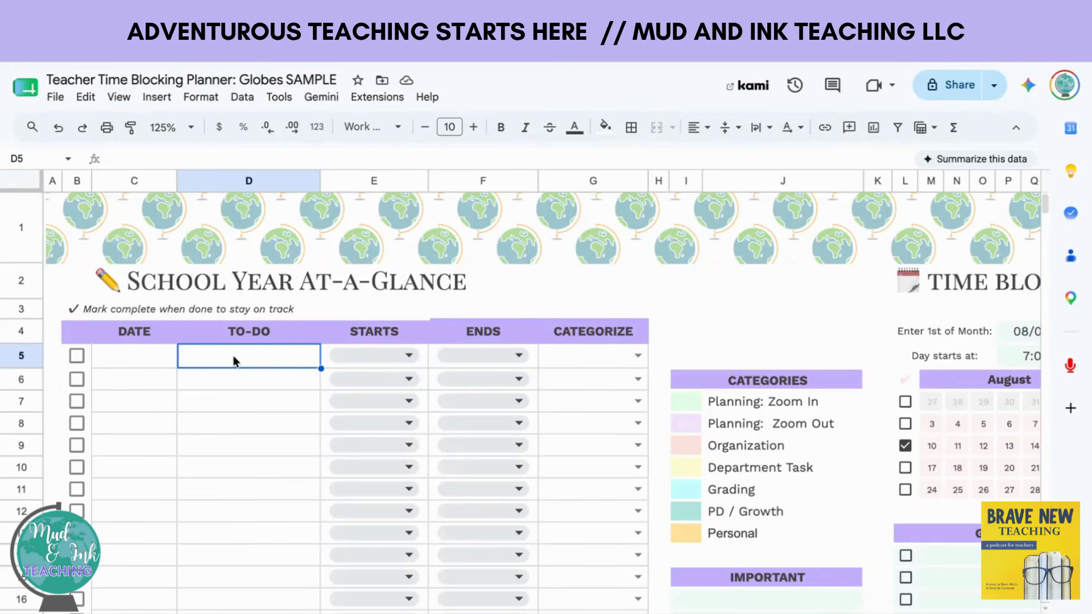
click(378, 357)
click(467, 358)
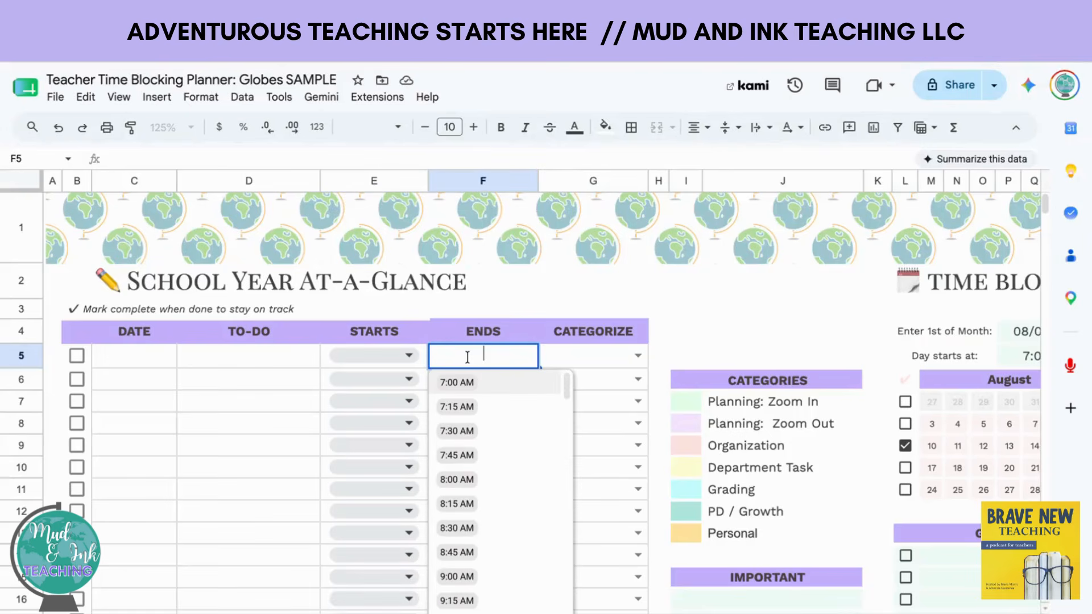
click(576, 361)
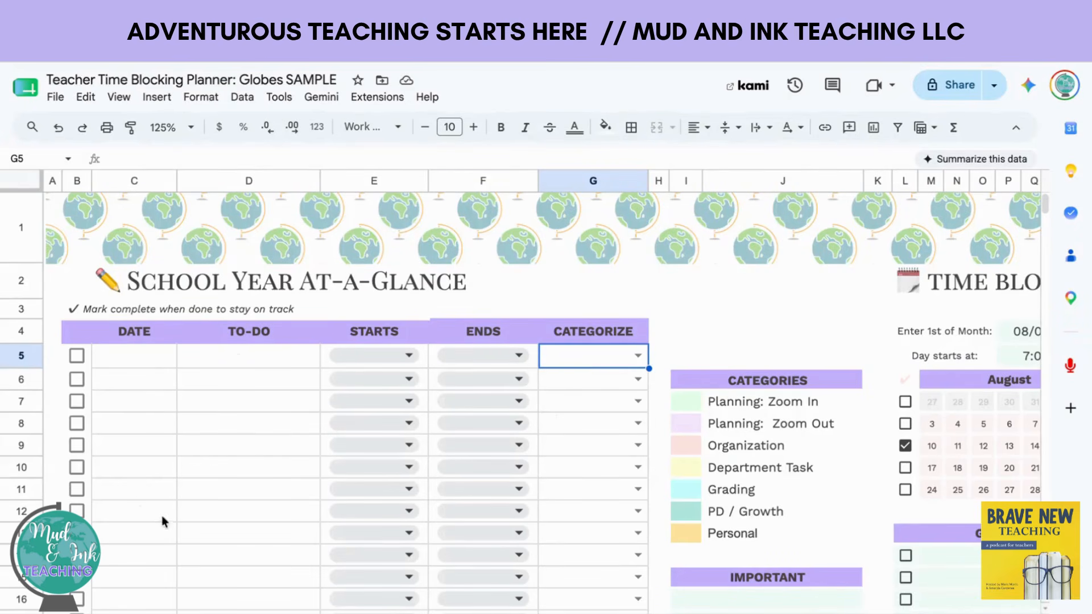
Set the sheet zoom to 90% and review the entries in the Categories list from Planning: Zoom Out down to Personal.
click(185, 127)
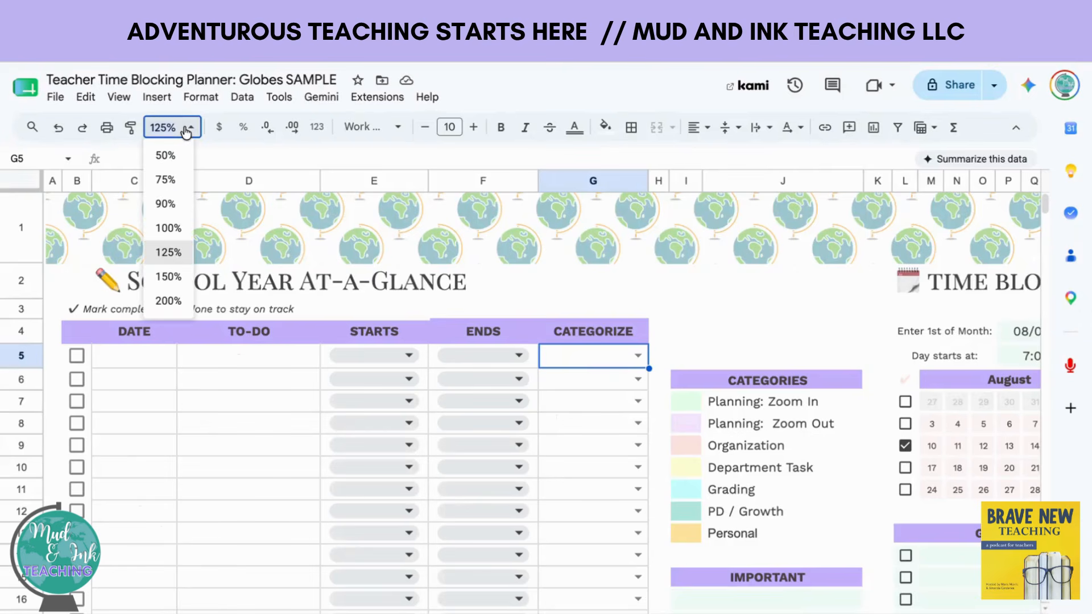
click(182, 201)
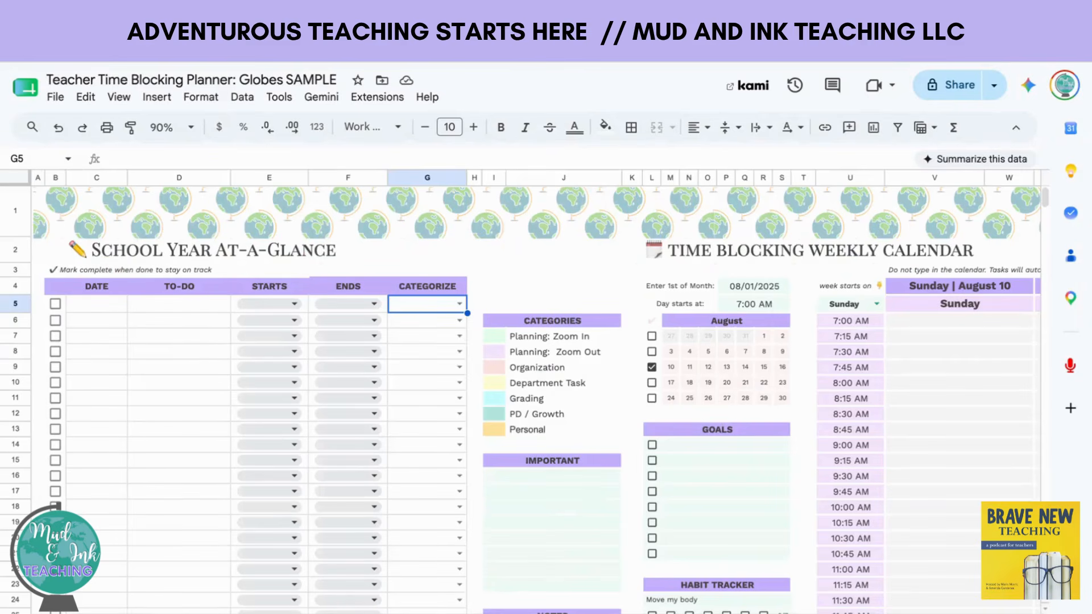
scroll(379, 540, right, 5)
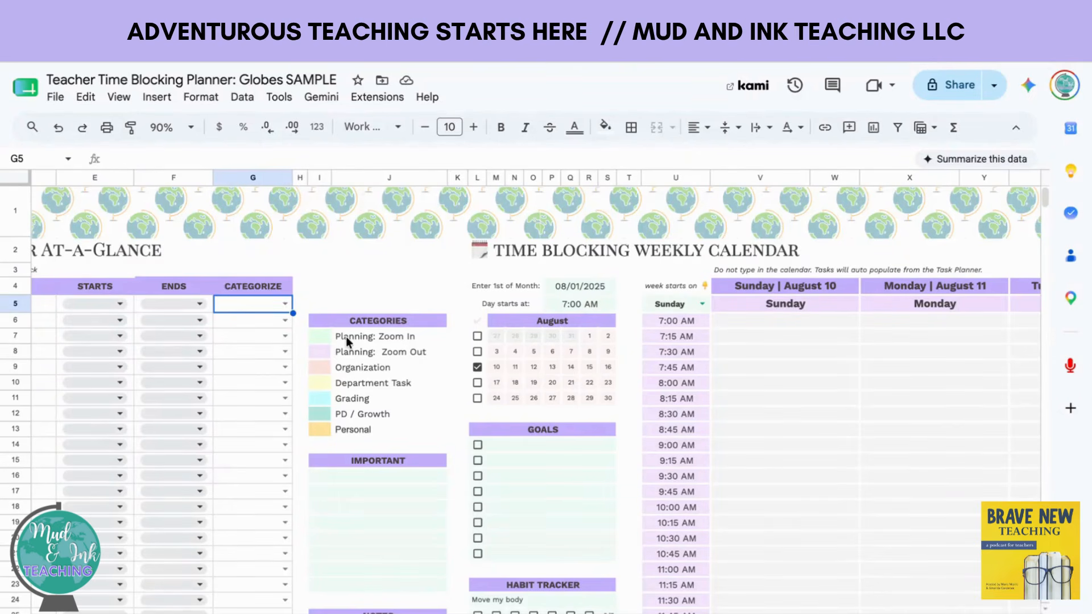
click(349, 354)
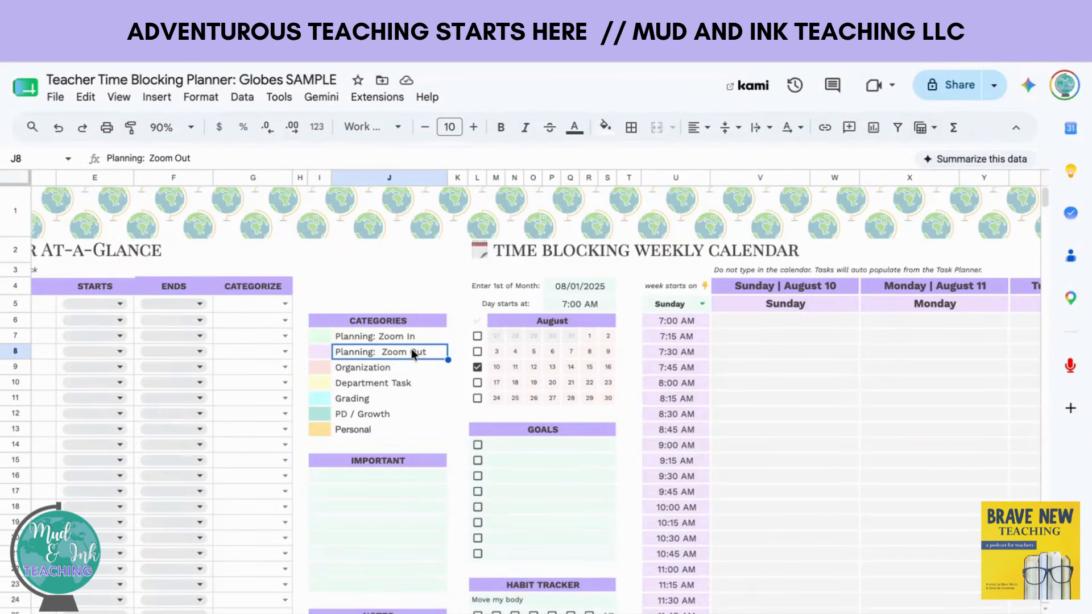
click(409, 368)
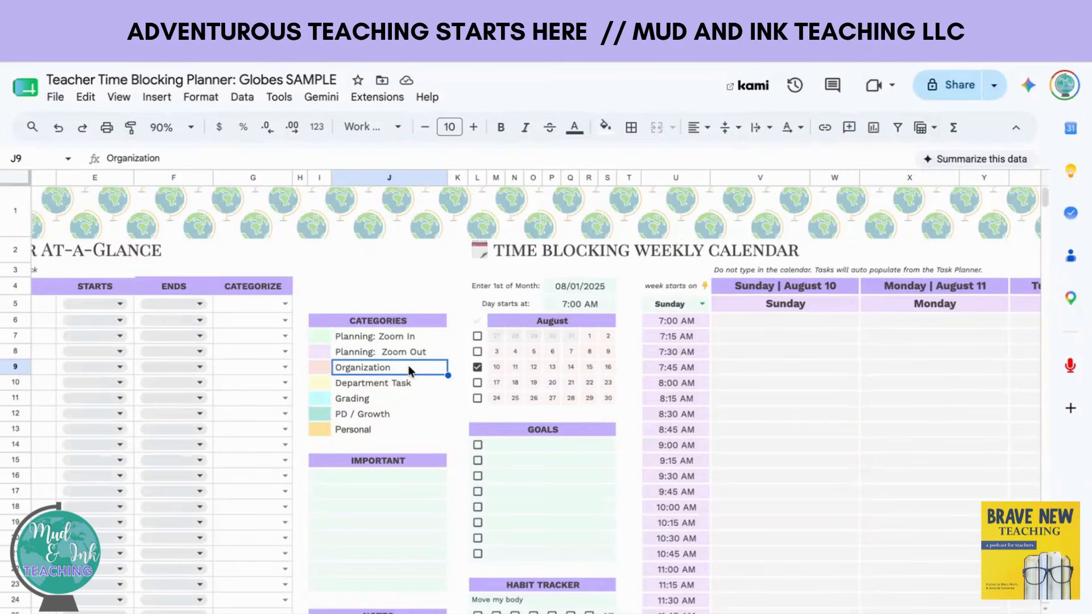
click(401, 386)
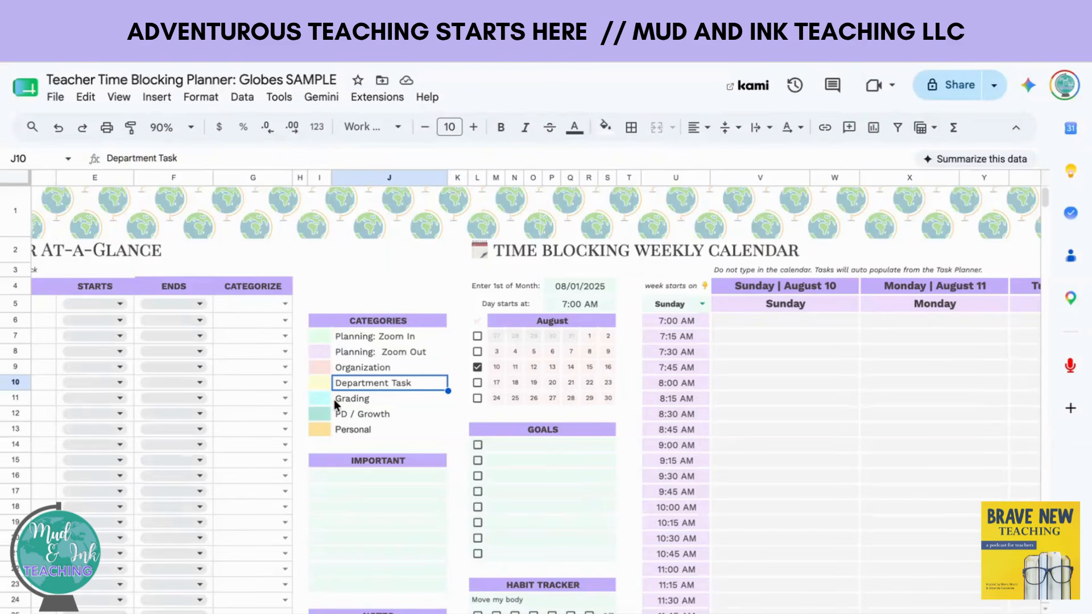
click(337, 403)
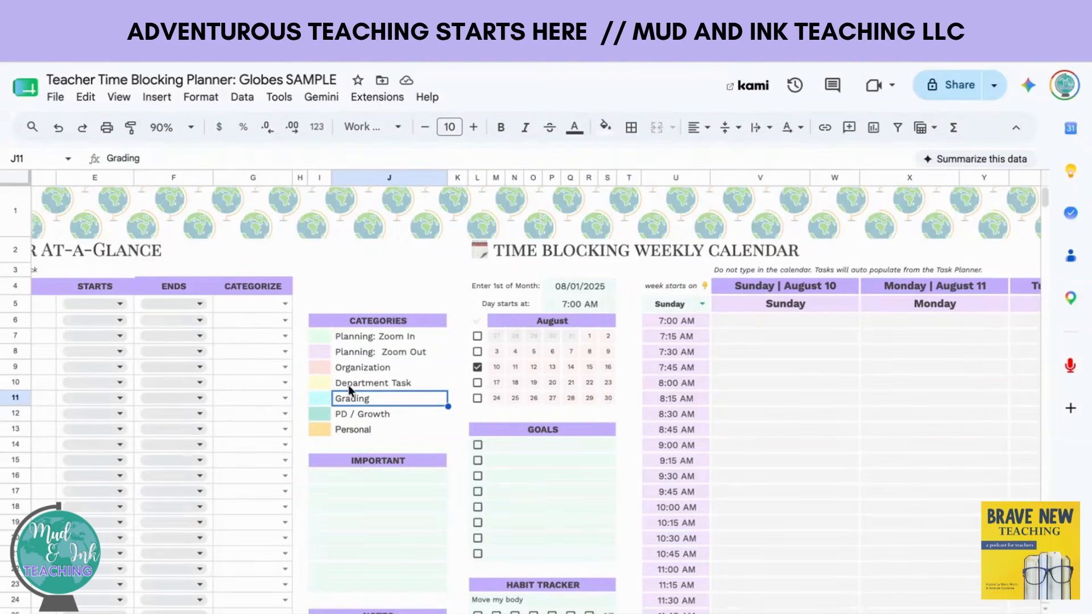
click(388, 418)
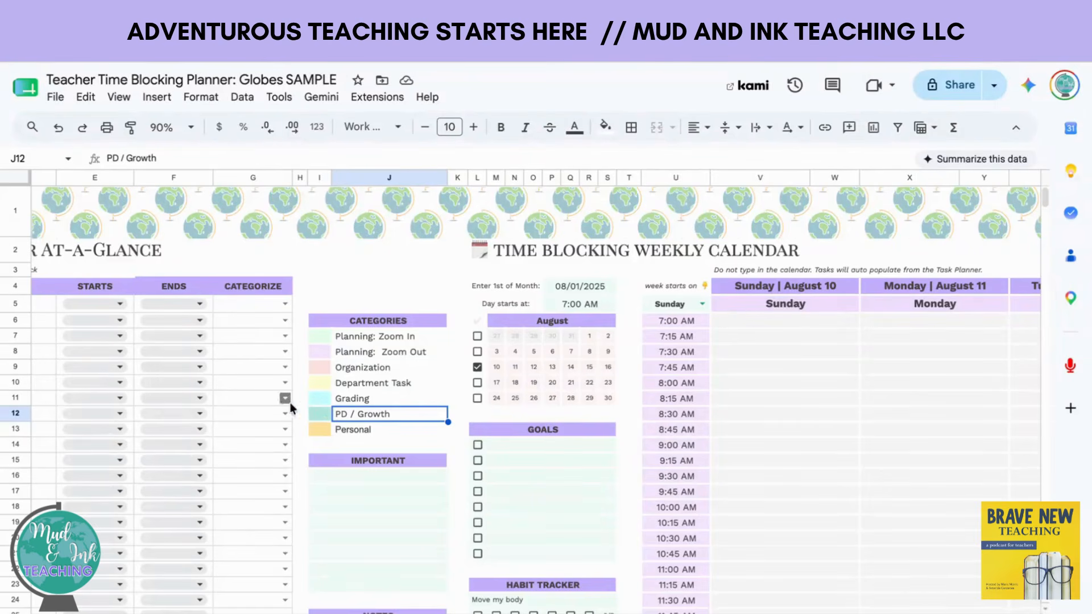
click(374, 428)
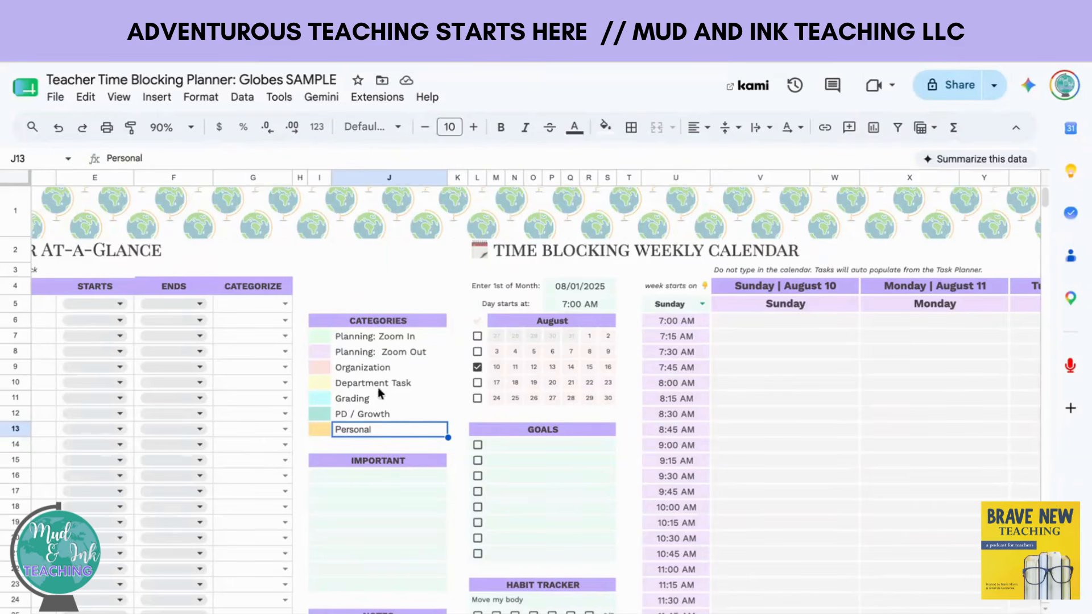
Rename the Personal category in J13 as "Grading - Sophomores".
double_click(364, 430)
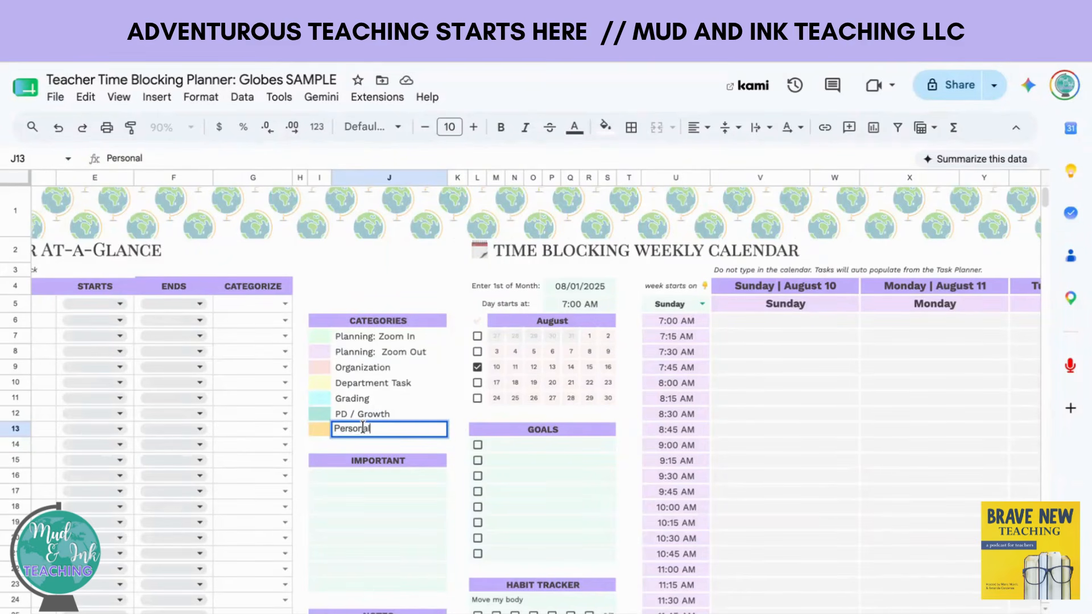
double_click(363, 427)
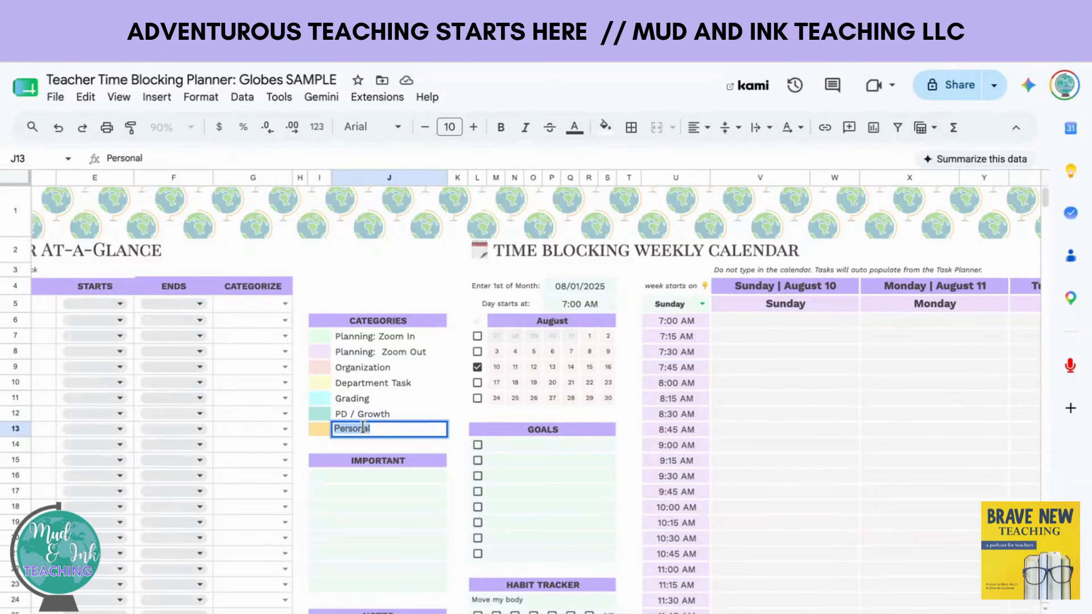
text(Grading)
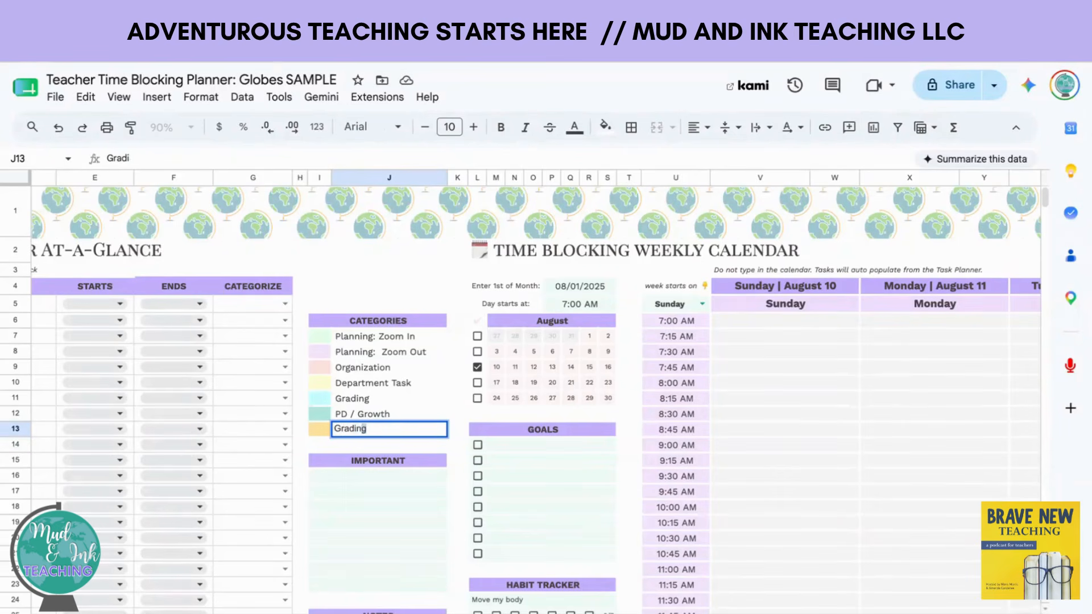
text( - Sophomores)
key(Return)
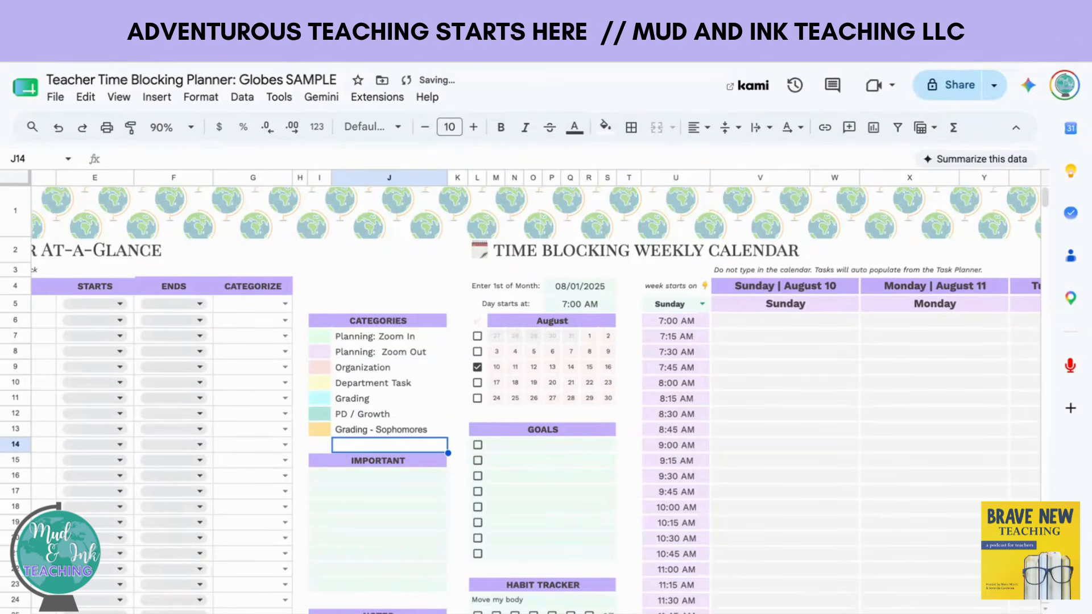
Rename the Grading category in J11 as "Grading - Freshmen".
double_click(375, 397)
text(- )
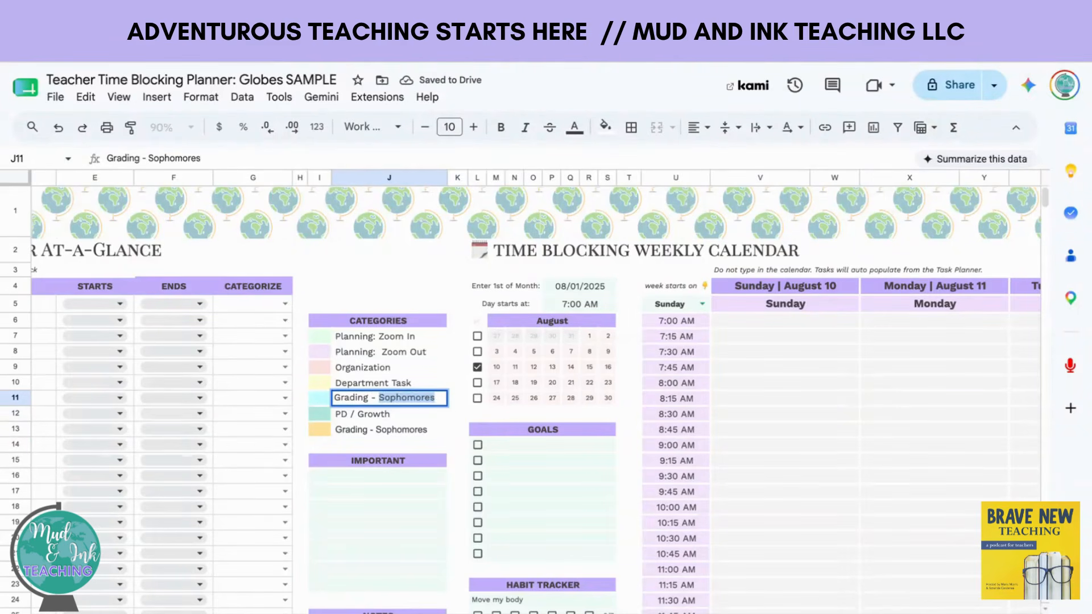
text(Freshmen)
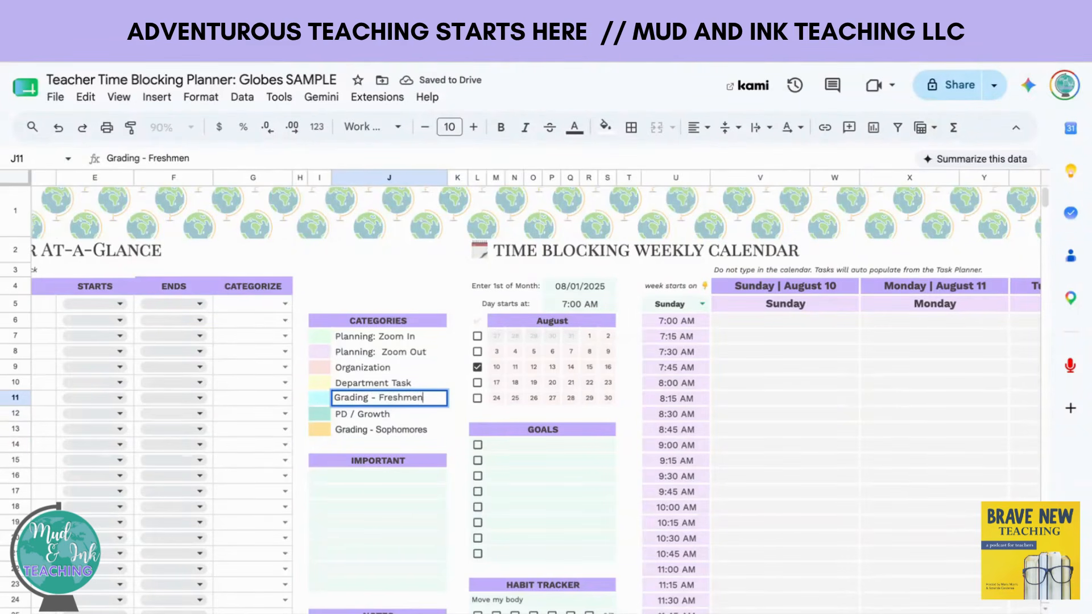
key(Return)
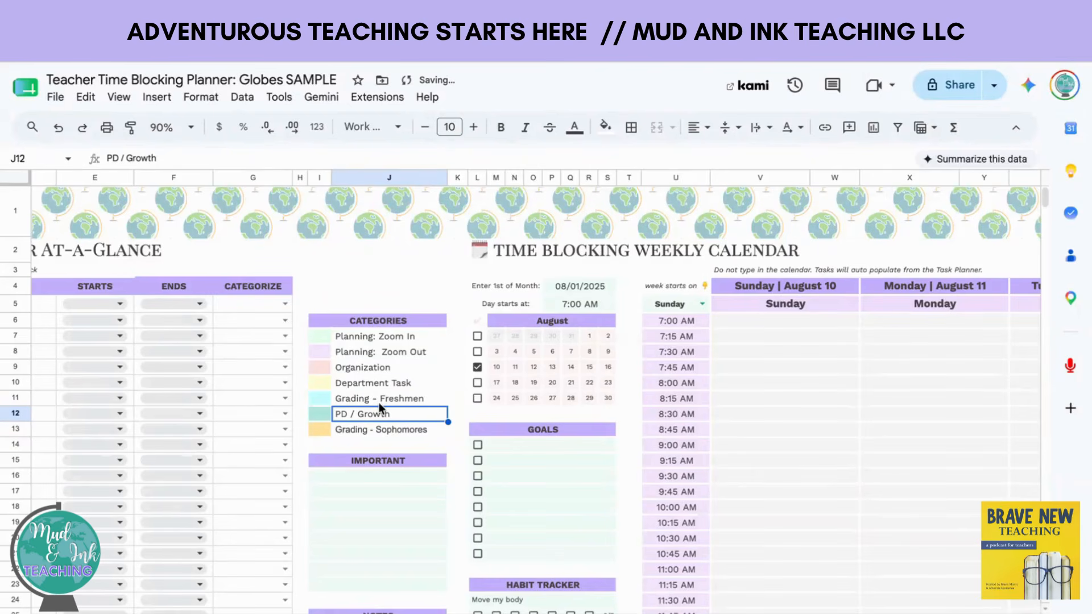
Set the date of the first task row in C5 to 8/10/2026.
scroll(200, 435, left, 5)
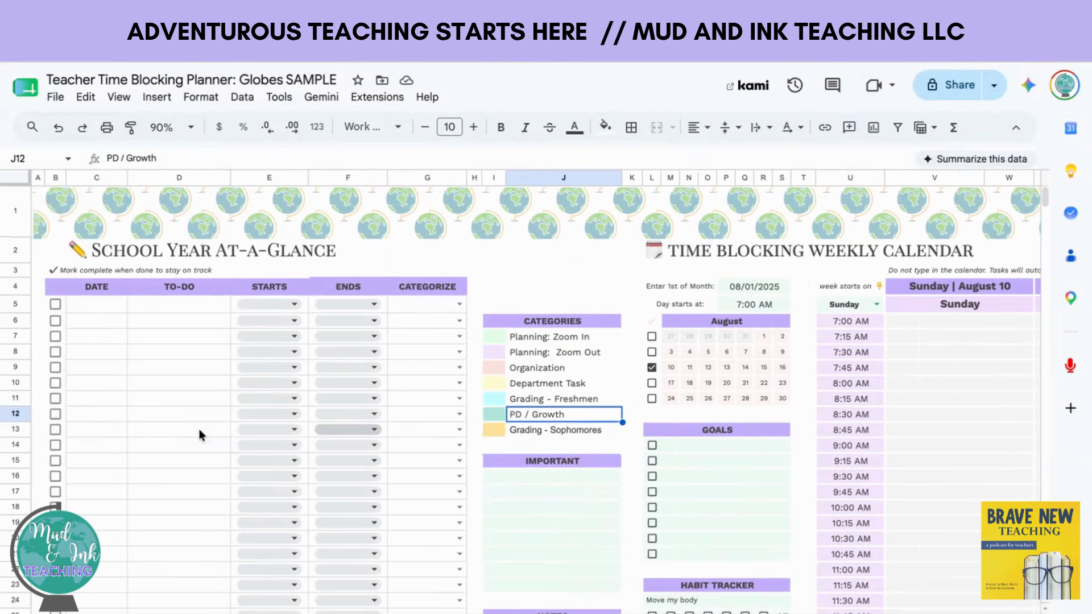
double_click(91, 302)
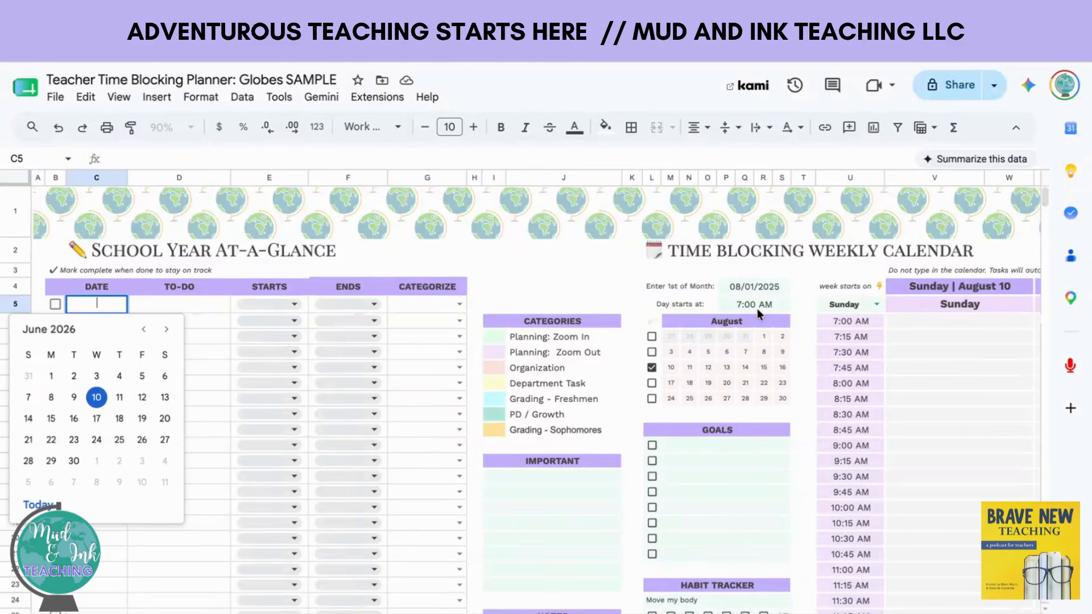
click(166, 330)
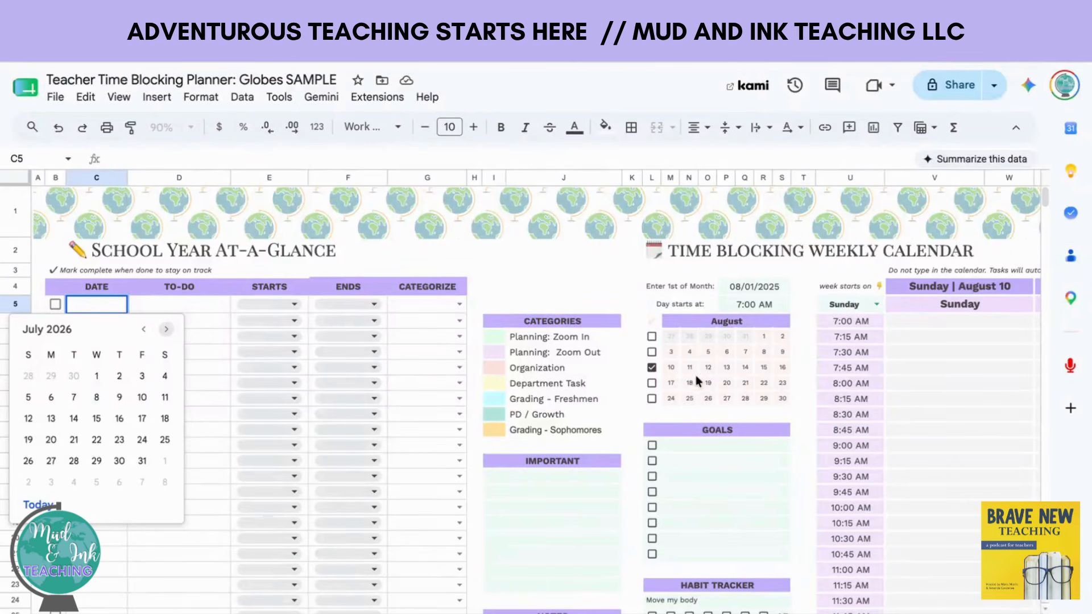
click(166, 330)
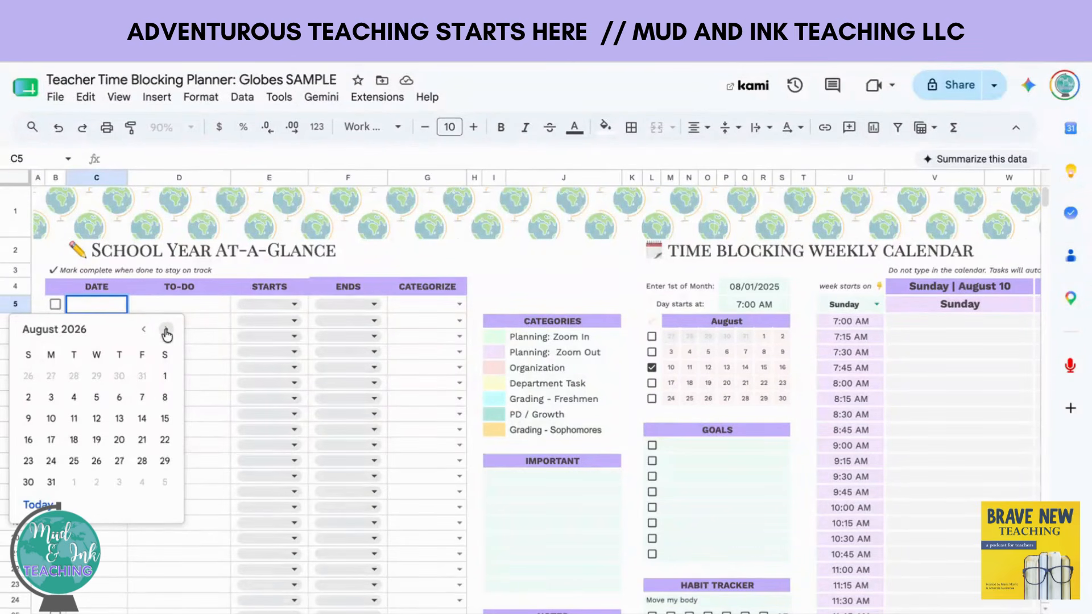
click(51, 420)
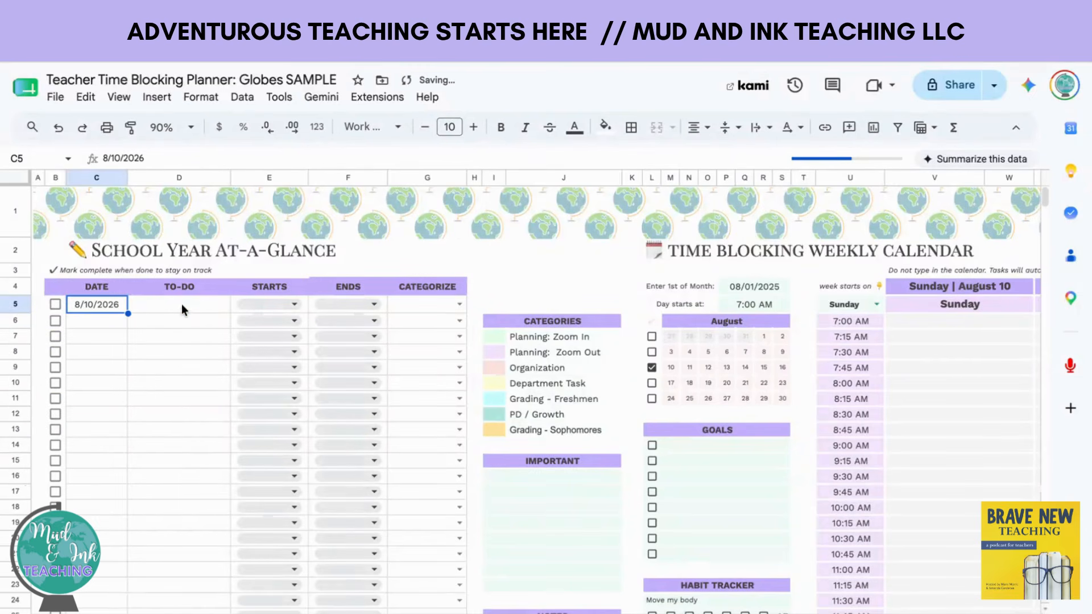
Enter "Grade Letter to the teacher" as the first task's to-do in D5.
key(Tab)
text(Grade)
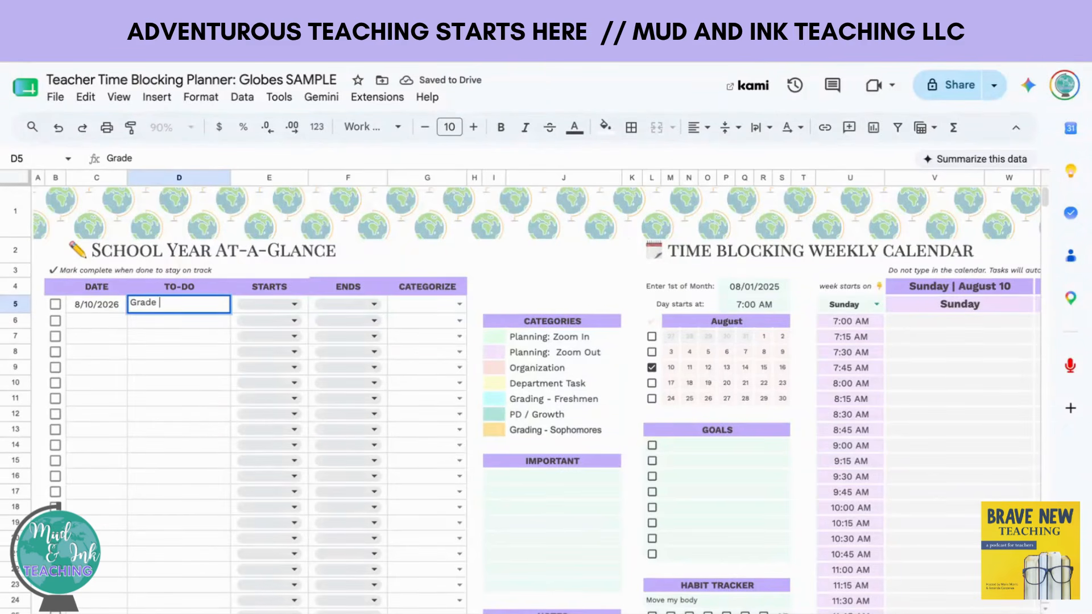
text( Letter to the tea)
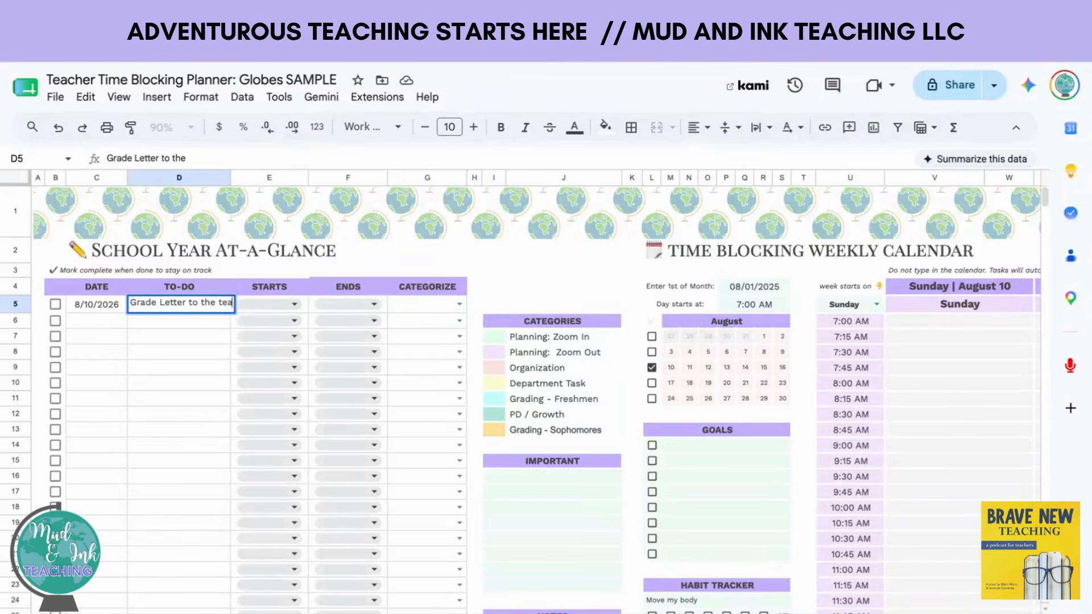
text(cher)
Schedule the first task from 10:45 AM to 11:15 AM in its start and end time cells.
click(280, 305)
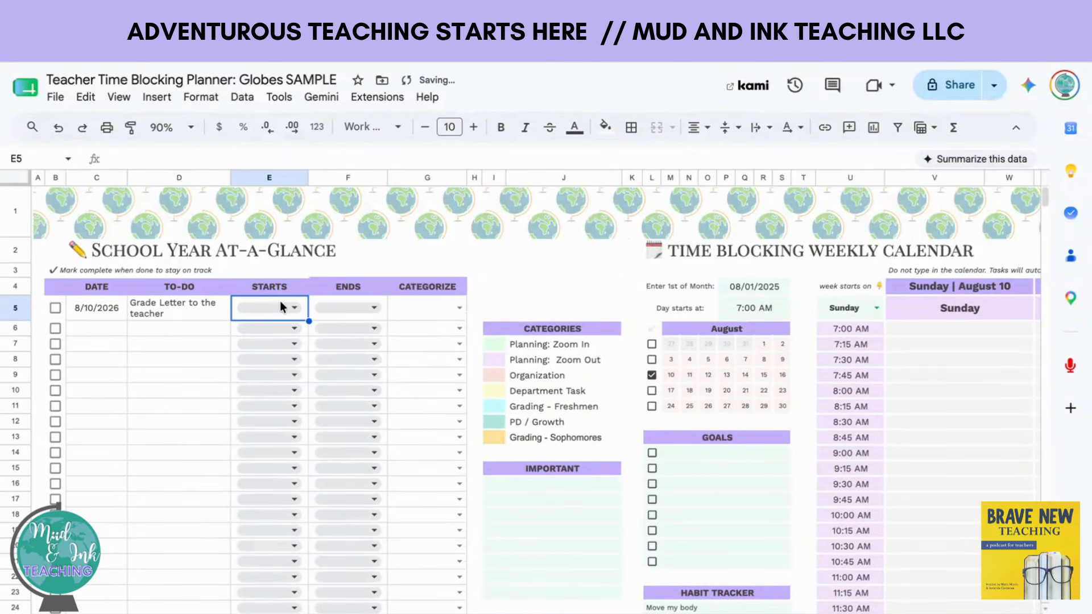
double_click(279, 302)
scroll(296, 482, down, 3)
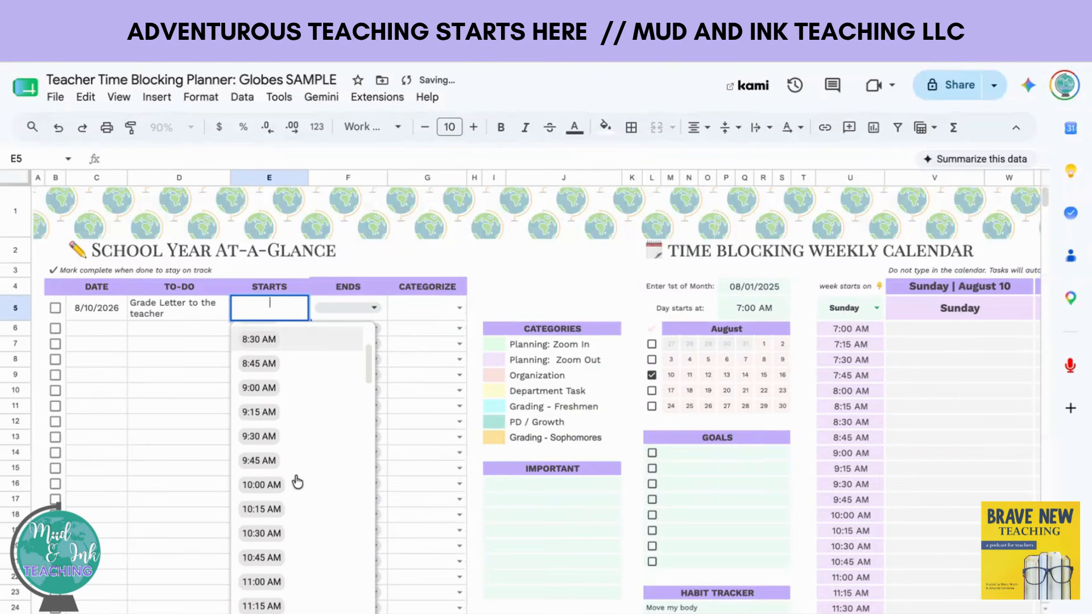
click(276, 558)
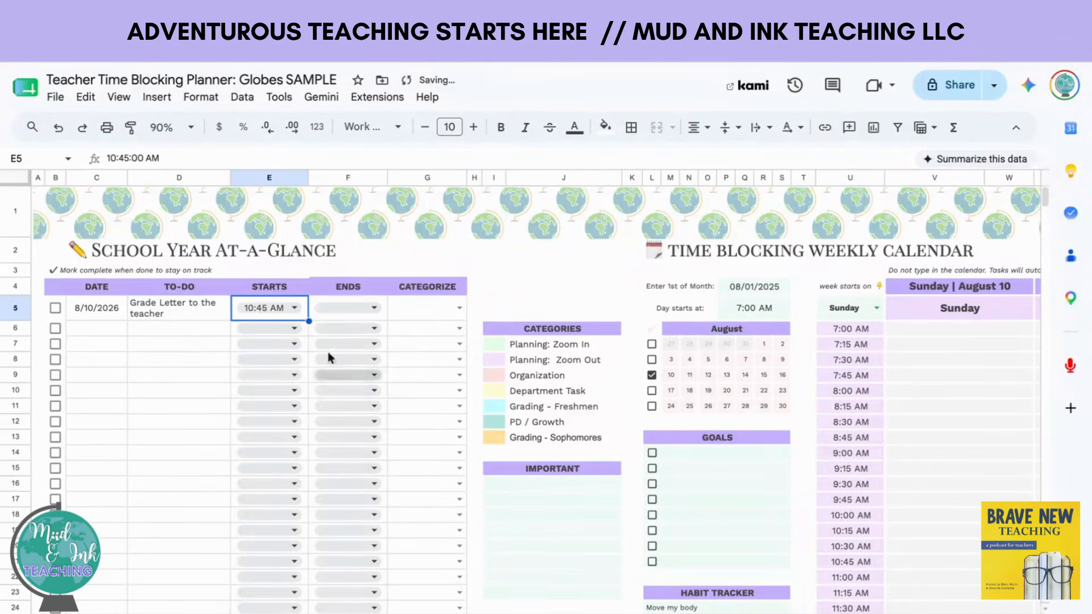
click(353, 308)
scroll(340, 484, down, 3)
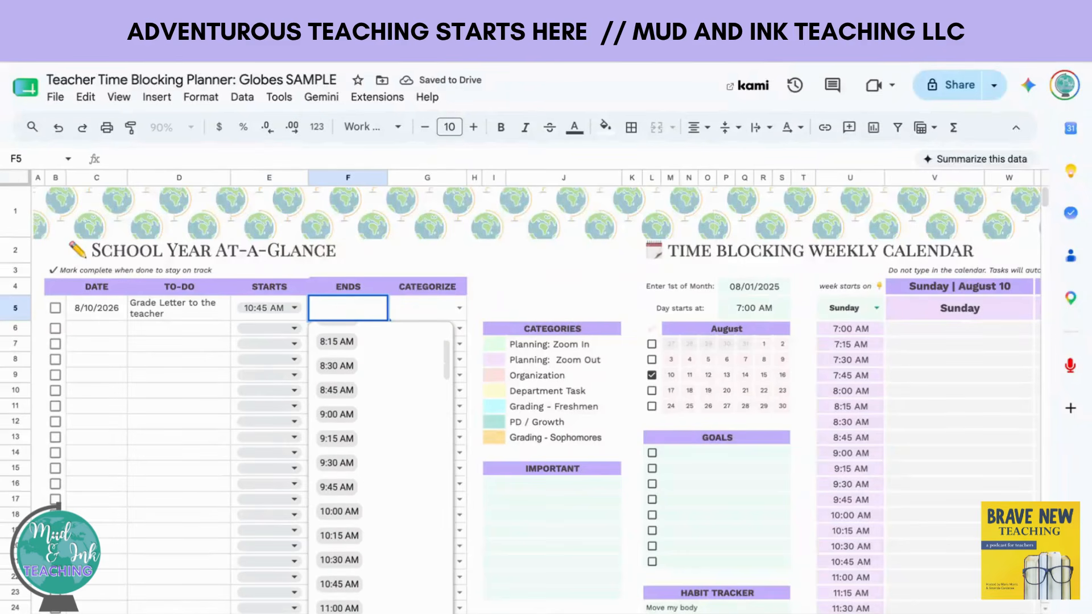
click(340, 613)
Categorize the first task as "Grading - Sophomores" and check its block under Monday in the weekly calendar.
click(423, 306)
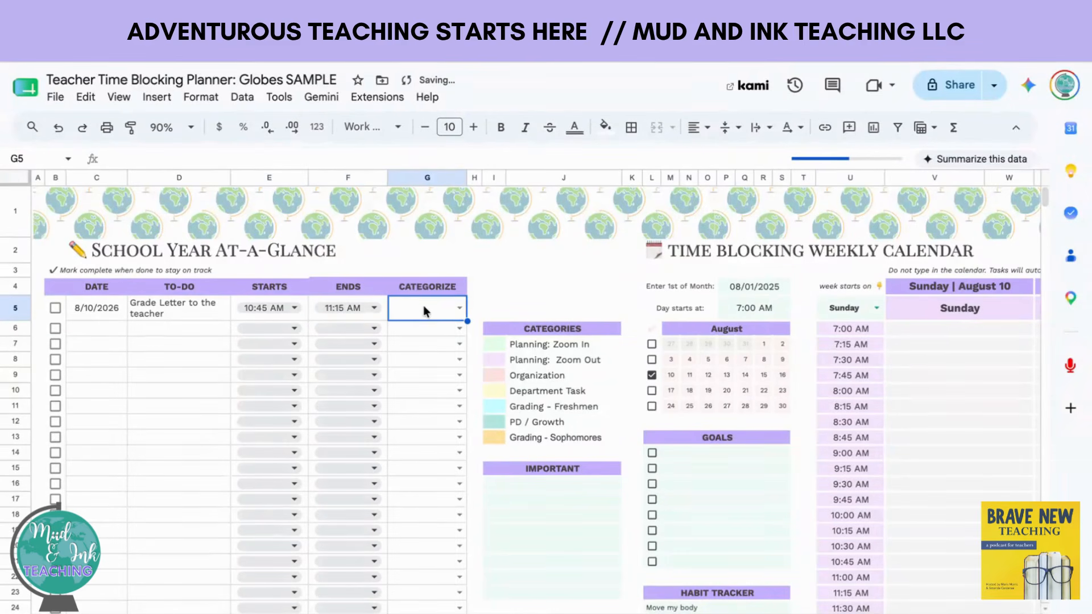
click(458, 309)
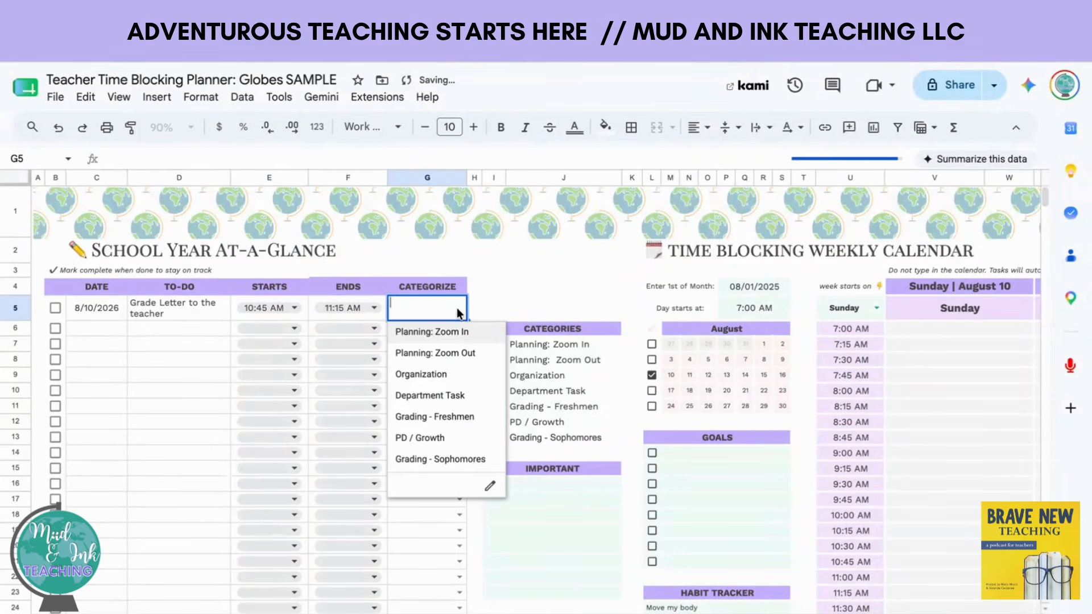
click(442, 458)
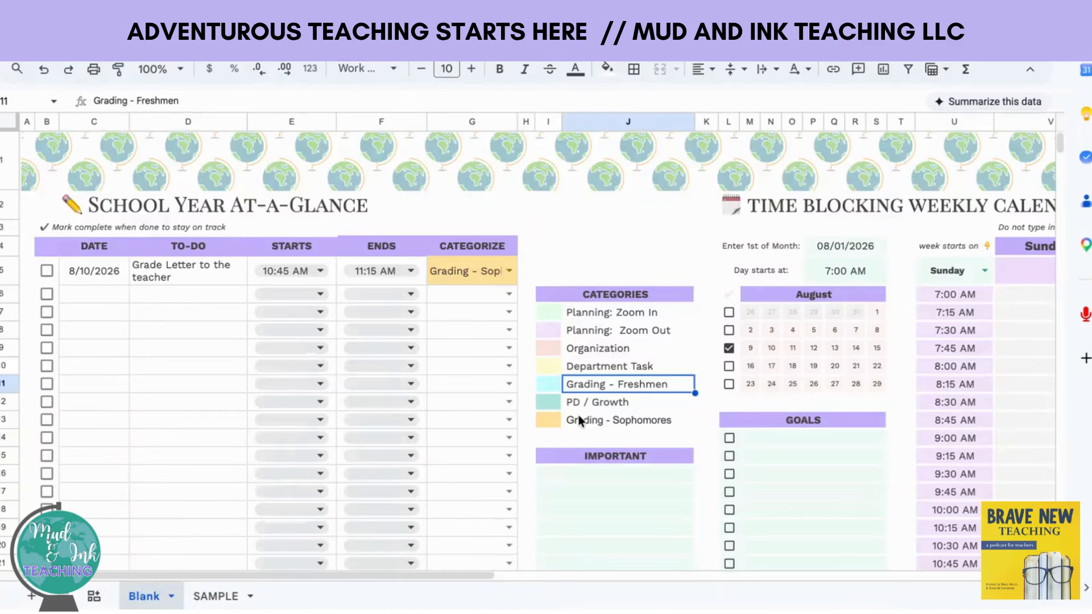
scroll(580, 420, right, 5)
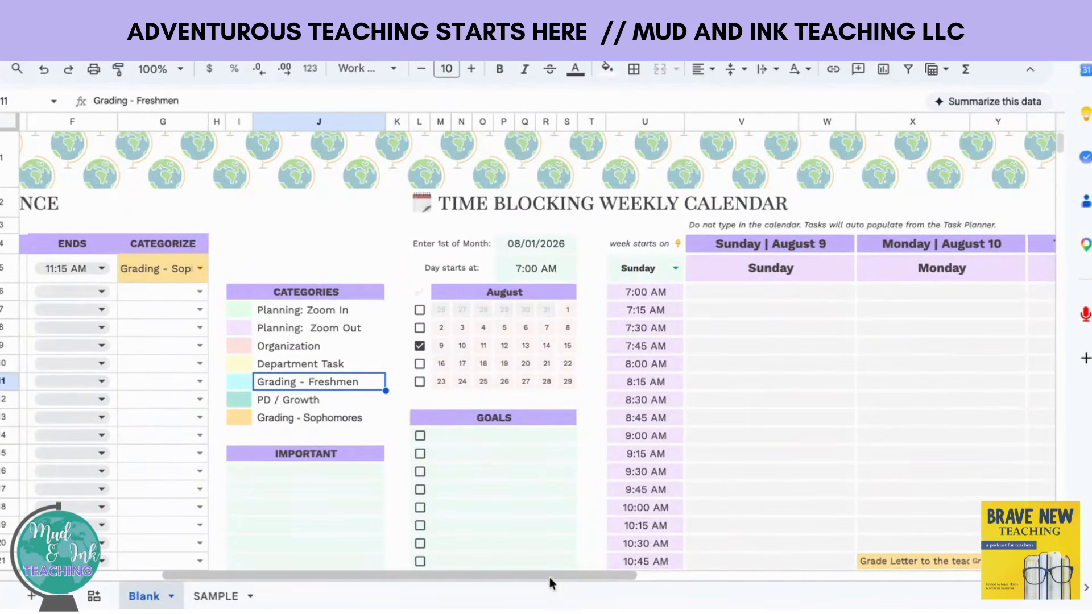
drag(550, 577, 715, 595)
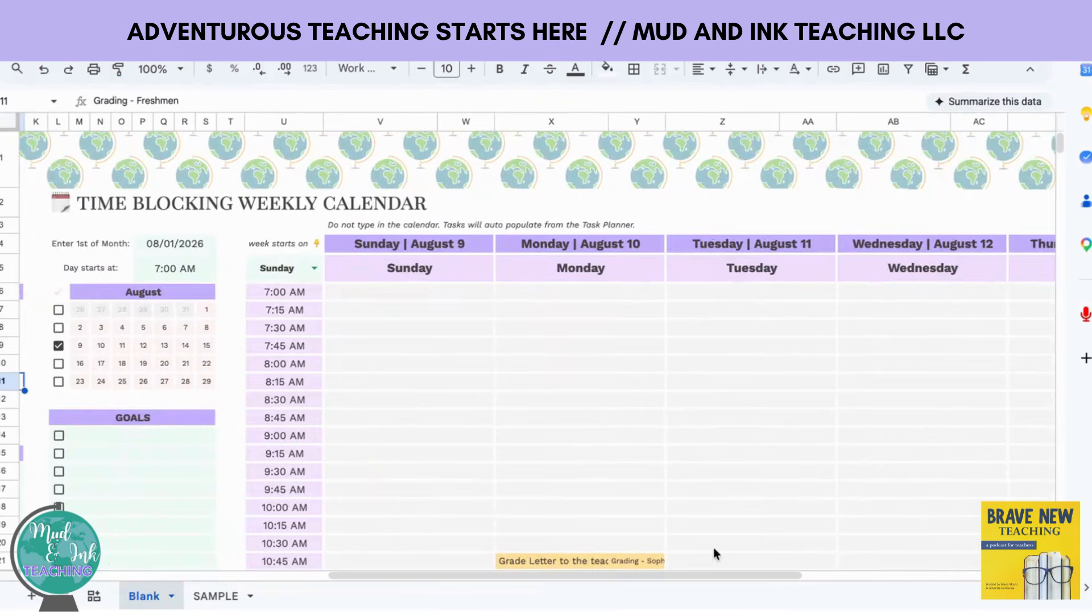
scroll(713, 554, down, 4)
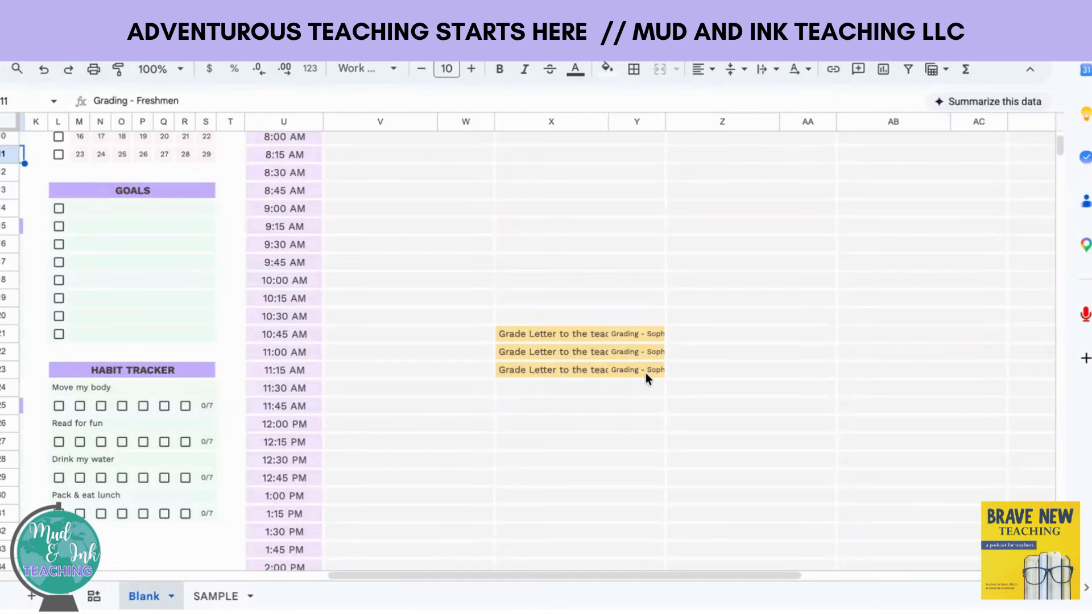
Add a second task in row 6 dated 8/12/2025 with the to-do "Go to dept. meeting".
scroll(646, 373, left, 10)
scroll(646, 373, up, 2)
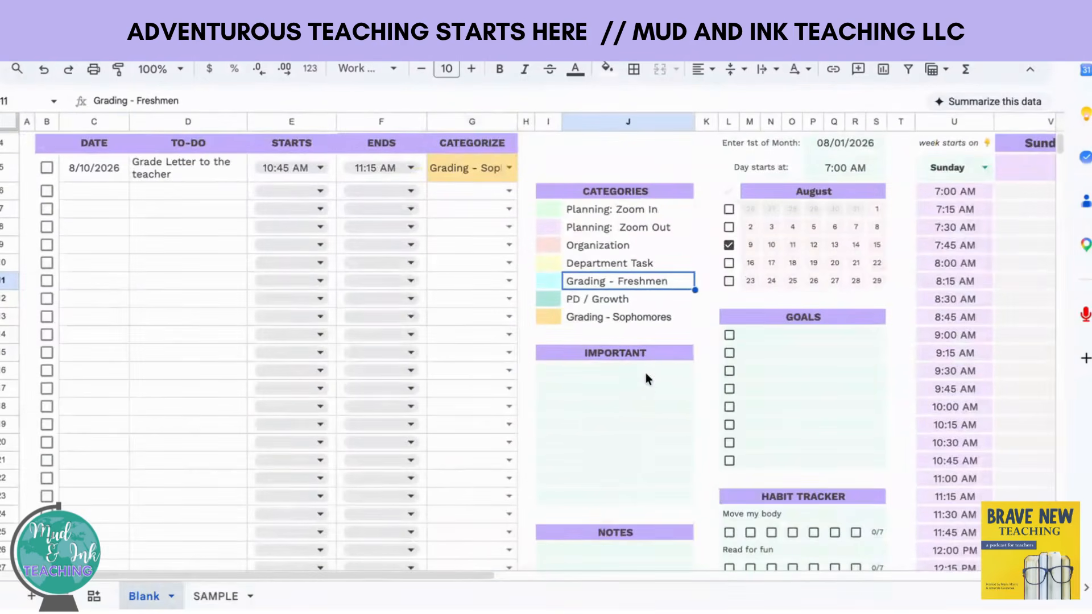
click(97, 191)
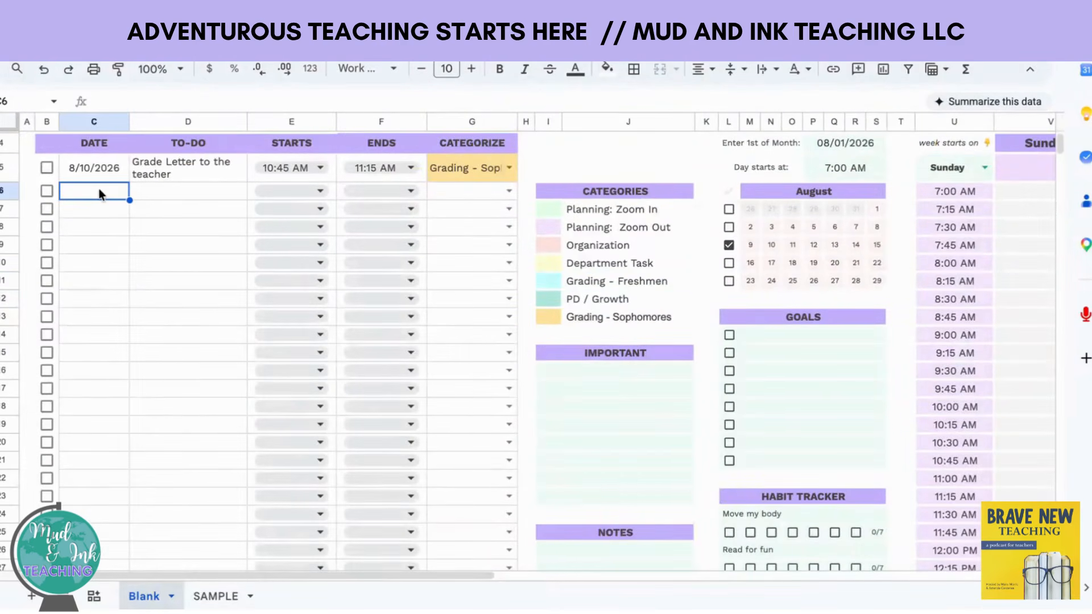
double_click(98, 189)
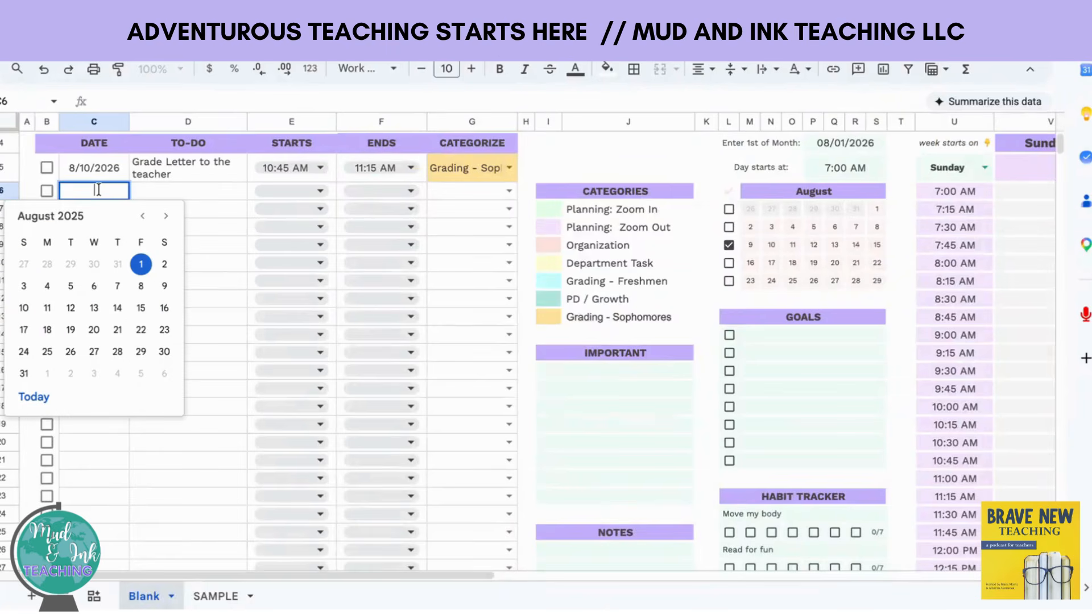
click(73, 309)
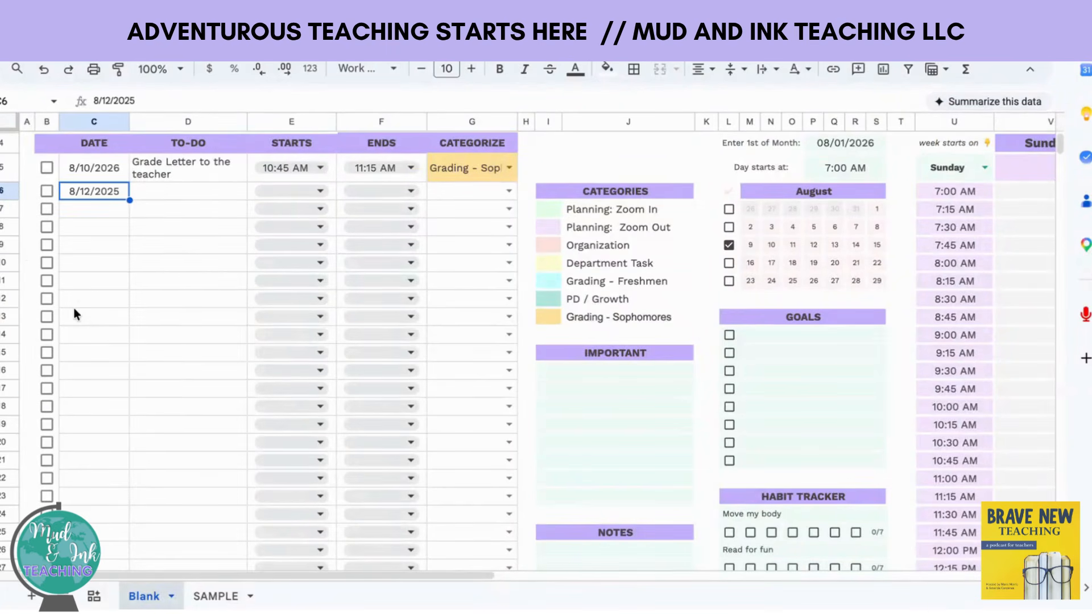
click(181, 194)
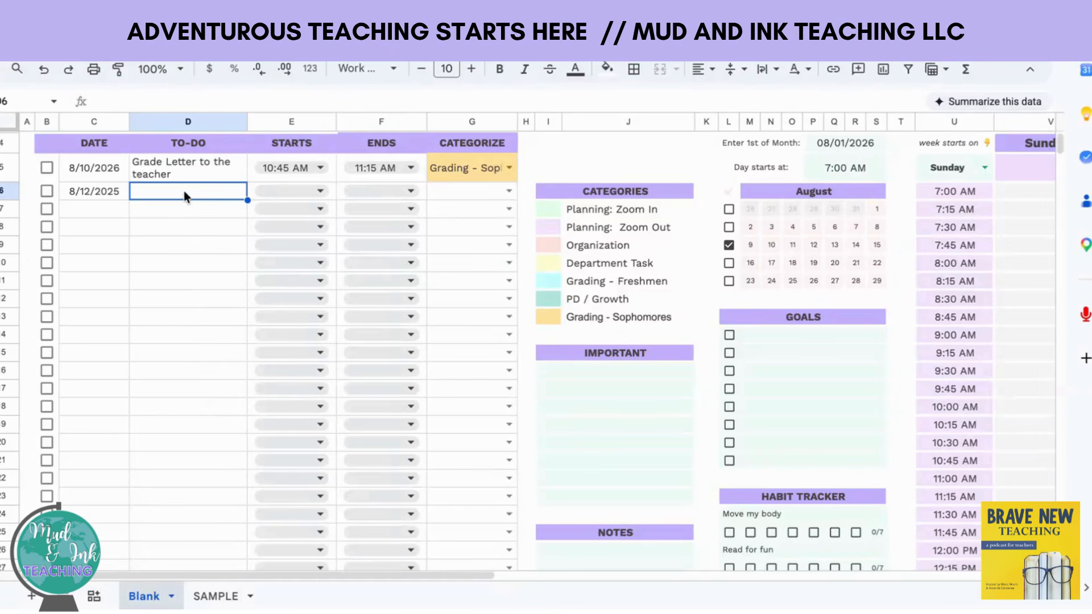
text(Go to dept)
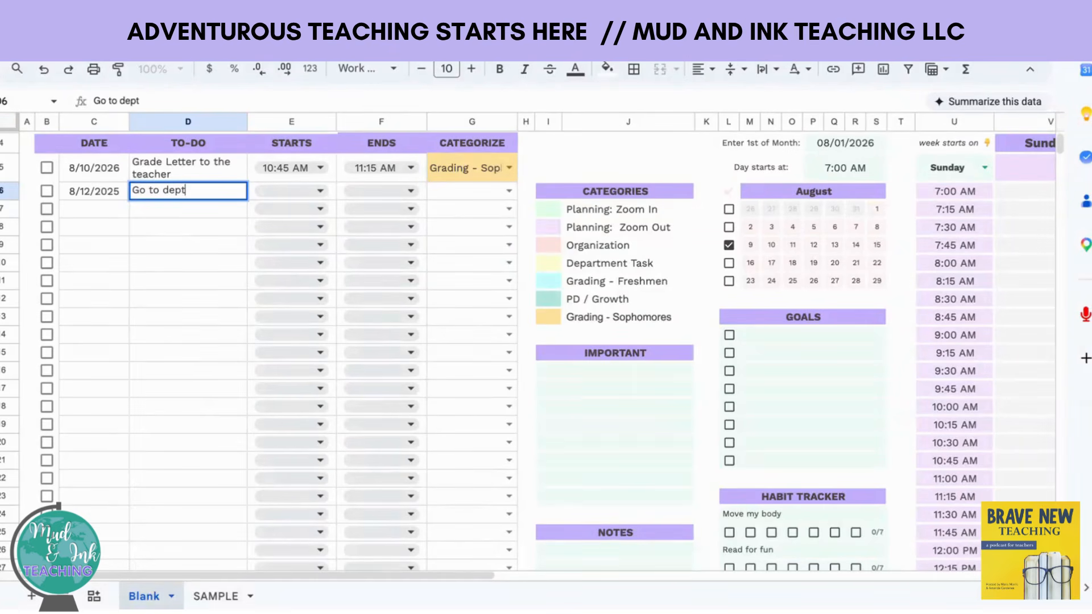
text(. meeting)
Schedule the dept. meeting from 8:45 AM to 9:15 AM and categorize it as "Department Task".
click(277, 196)
click(287, 390)
click(368, 191)
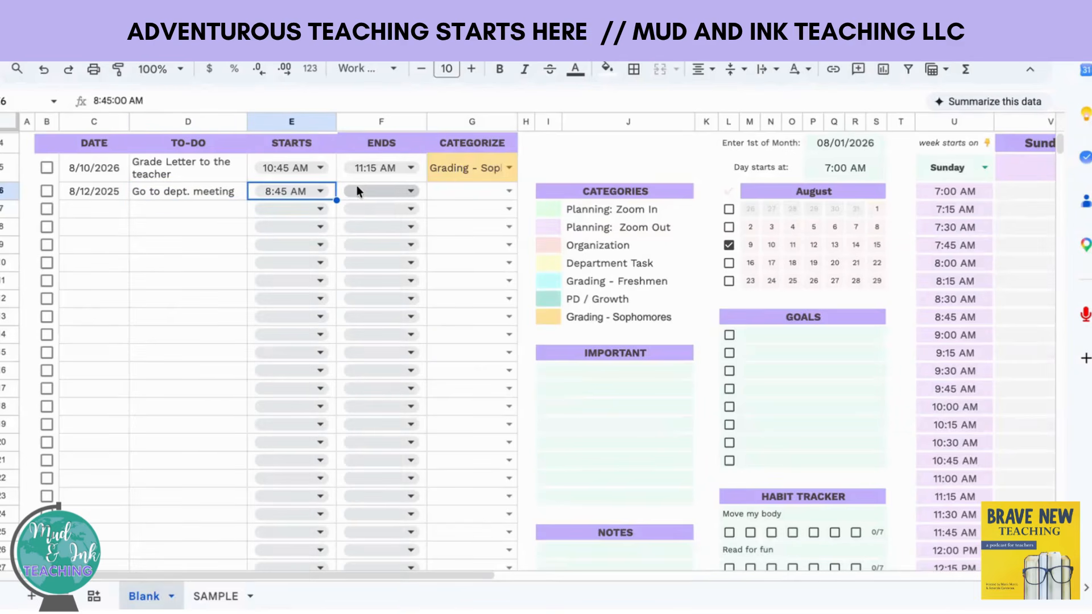
click(366, 439)
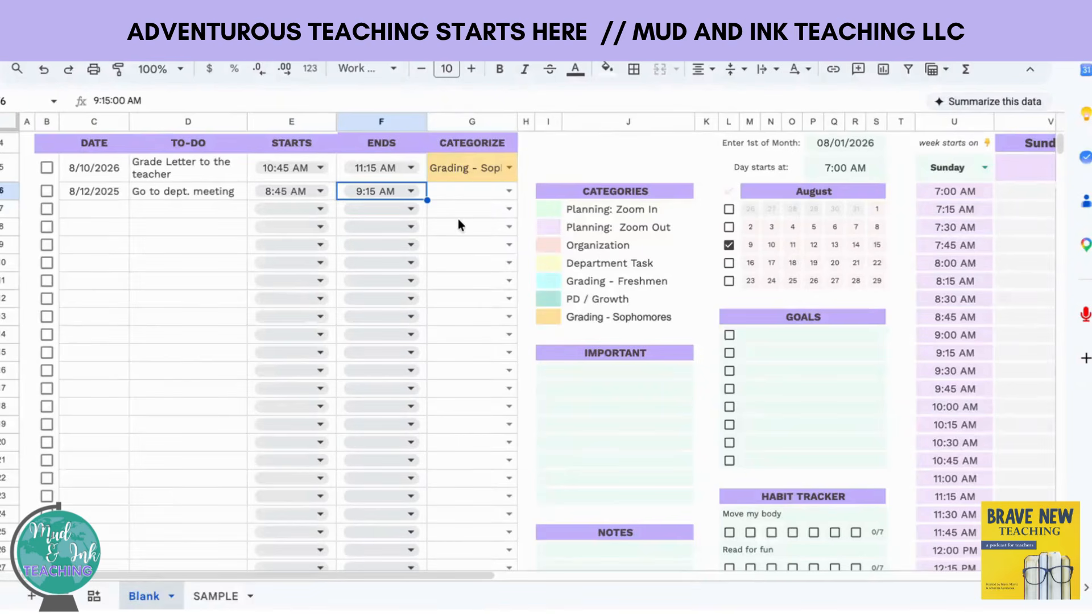
click(478, 191)
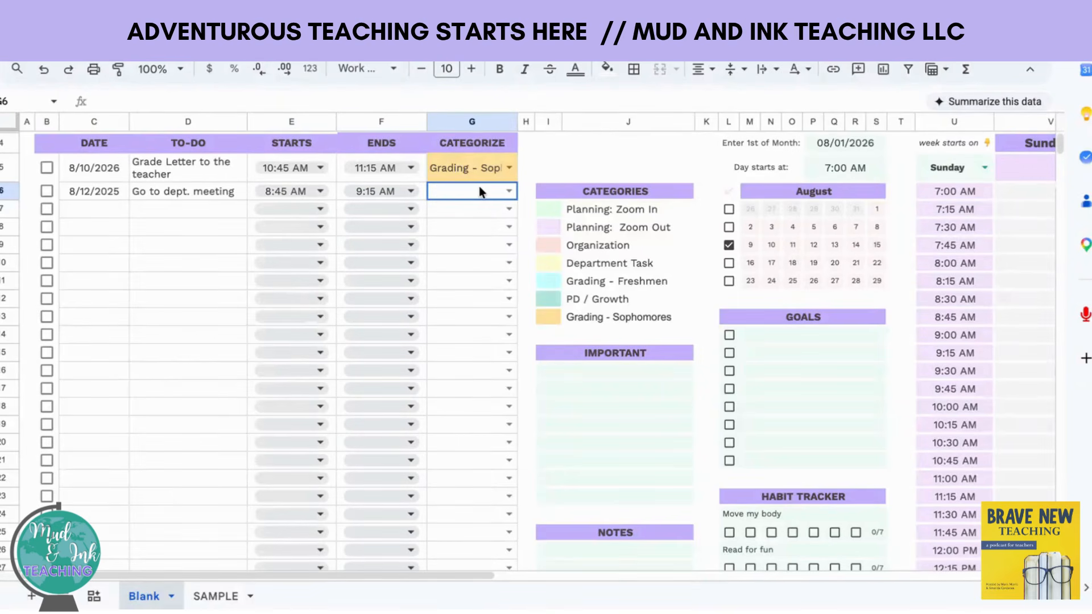
click(509, 191)
click(488, 277)
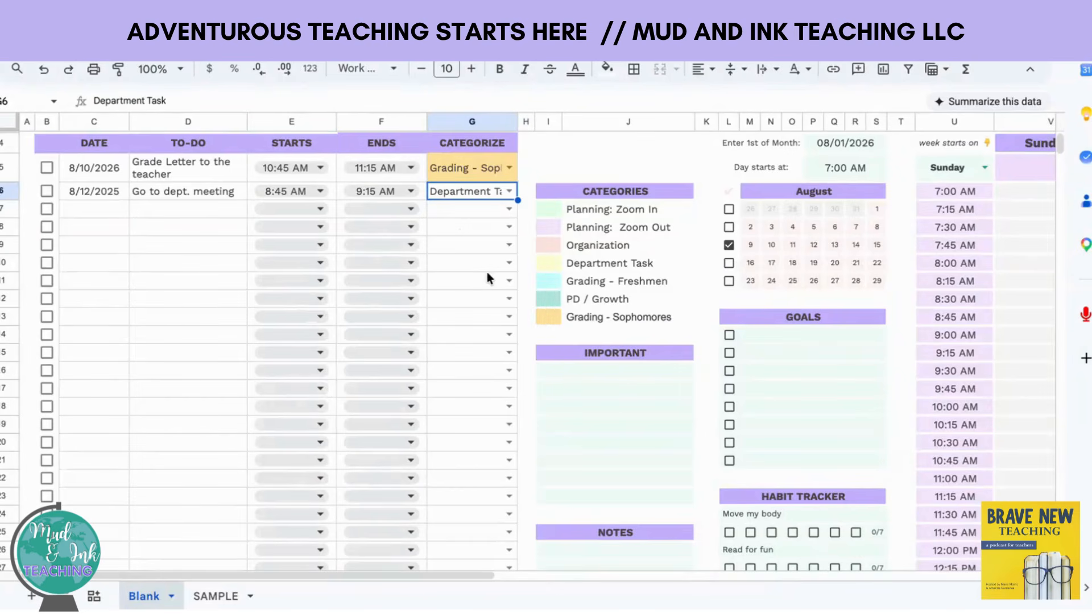
Look for the dept. meeting in the weekly calendar and recheck its date in C6.
click(558, 183)
scroll(557, 182, right, 4)
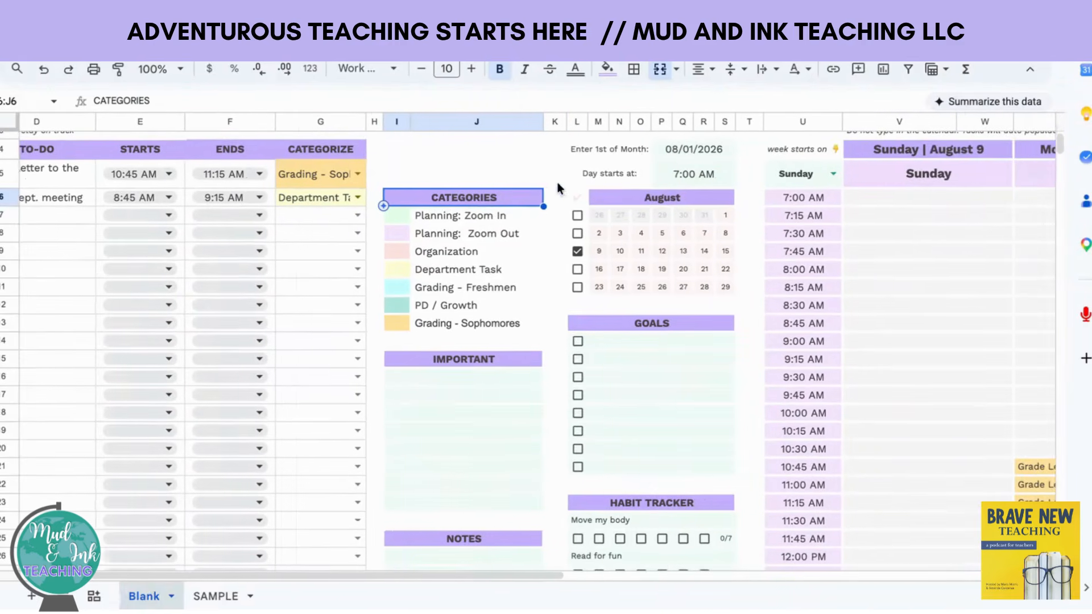
drag(540, 575, 817, 581)
scroll(718, 519, down, 5)
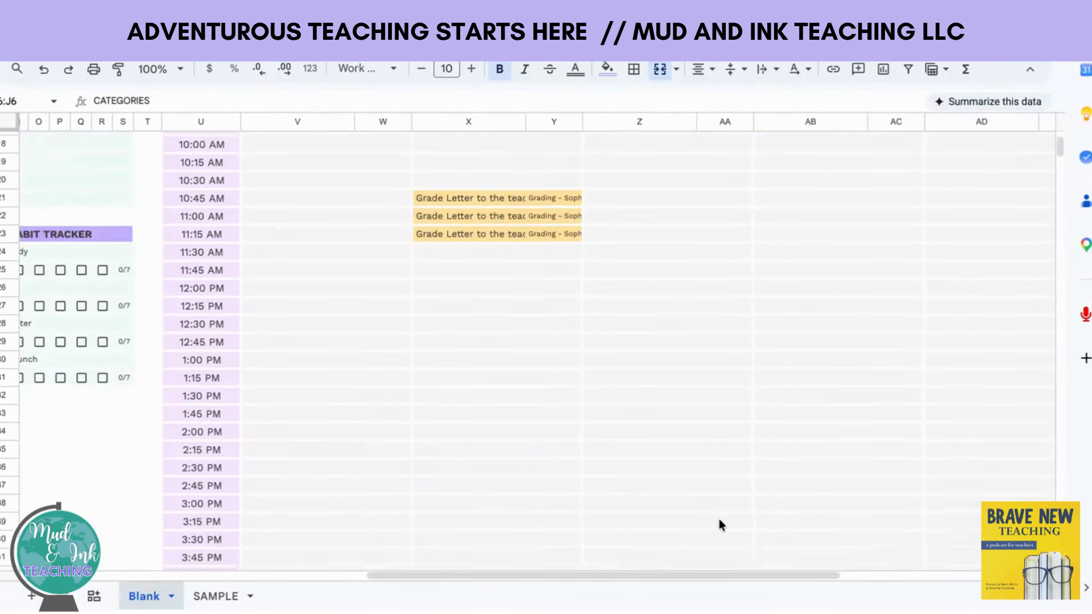
scroll(719, 518, down, 10)
scroll(719, 519, up, 15)
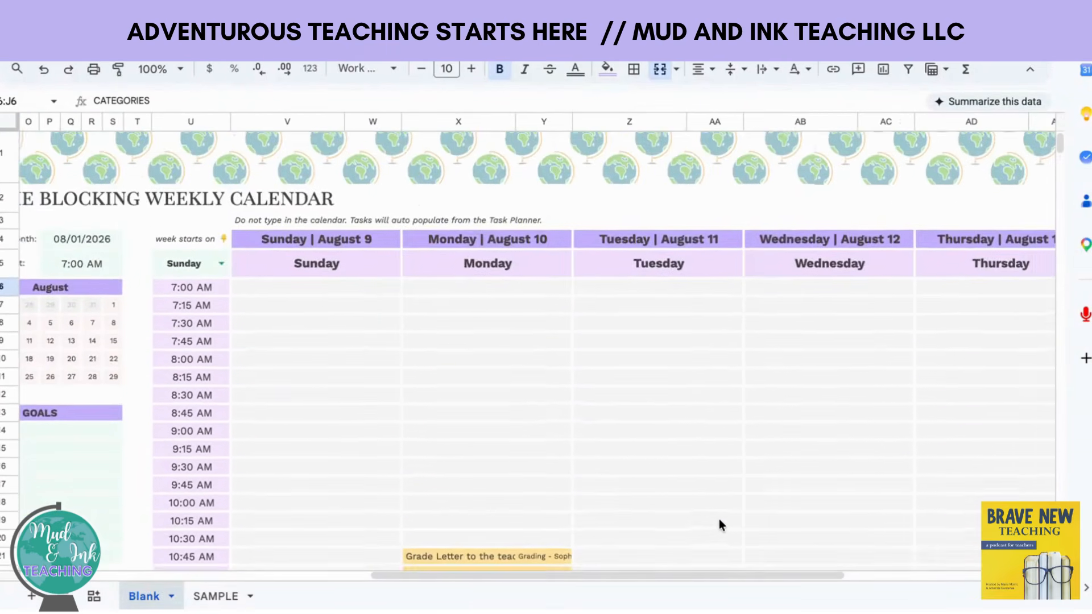
scroll(718, 519, left, 10)
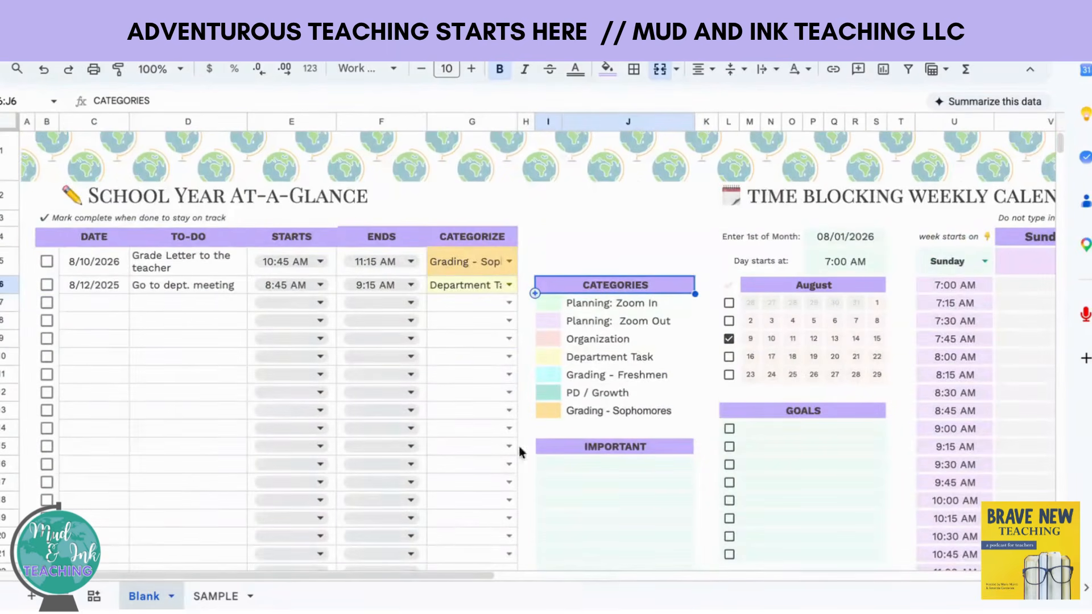
click(96, 288)
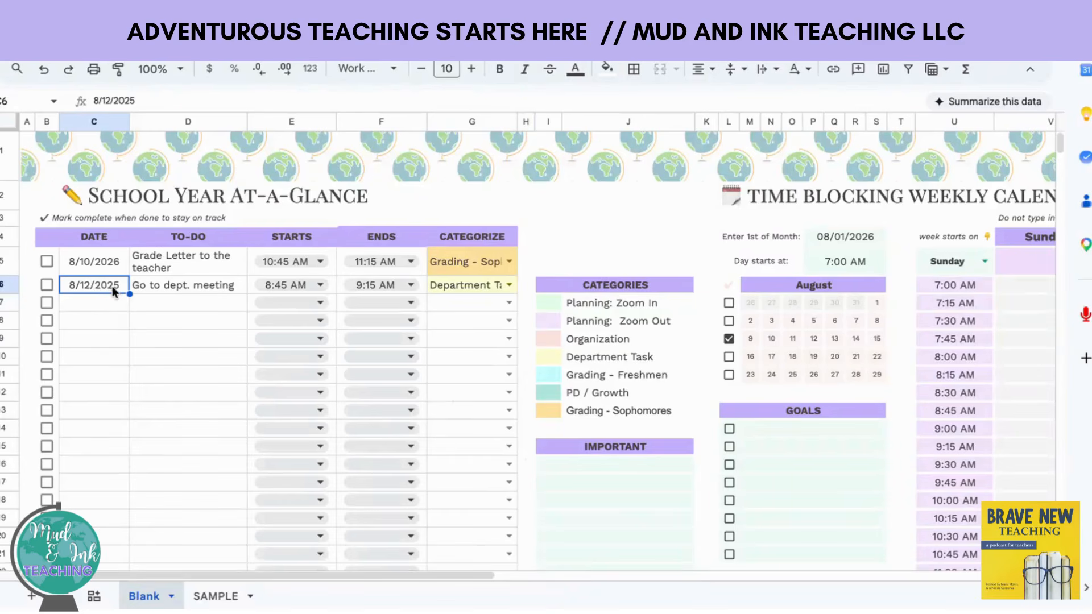
Change the date of the dept. meeting task in row 6 to 8/12/2026.
double_click(112, 285)
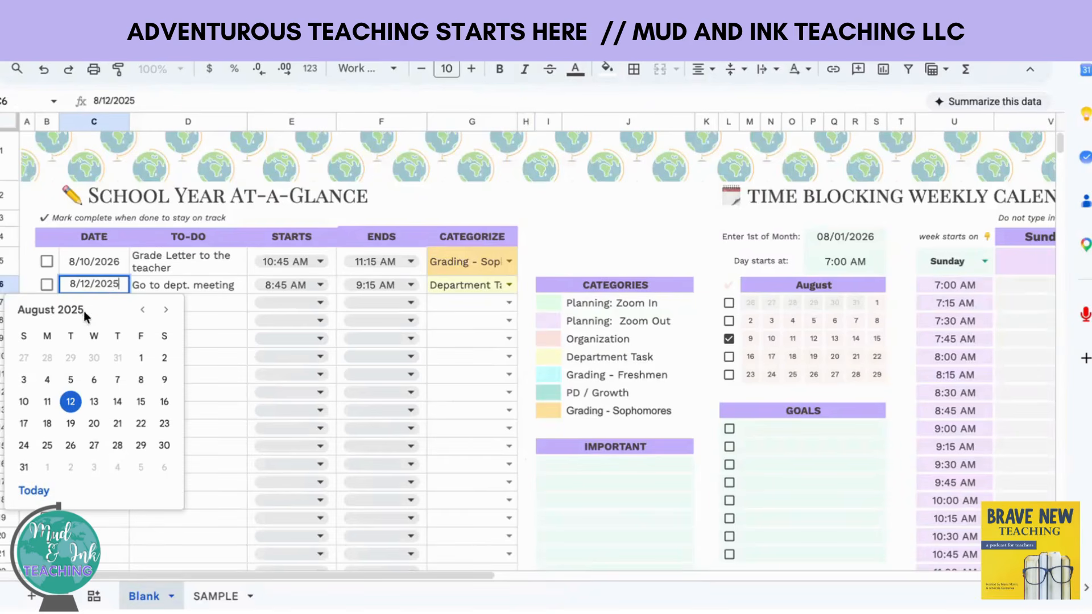
click(165, 310)
click(165, 310)
click(165, 310)
click(164, 310)
click(164, 309)
click(164, 310)
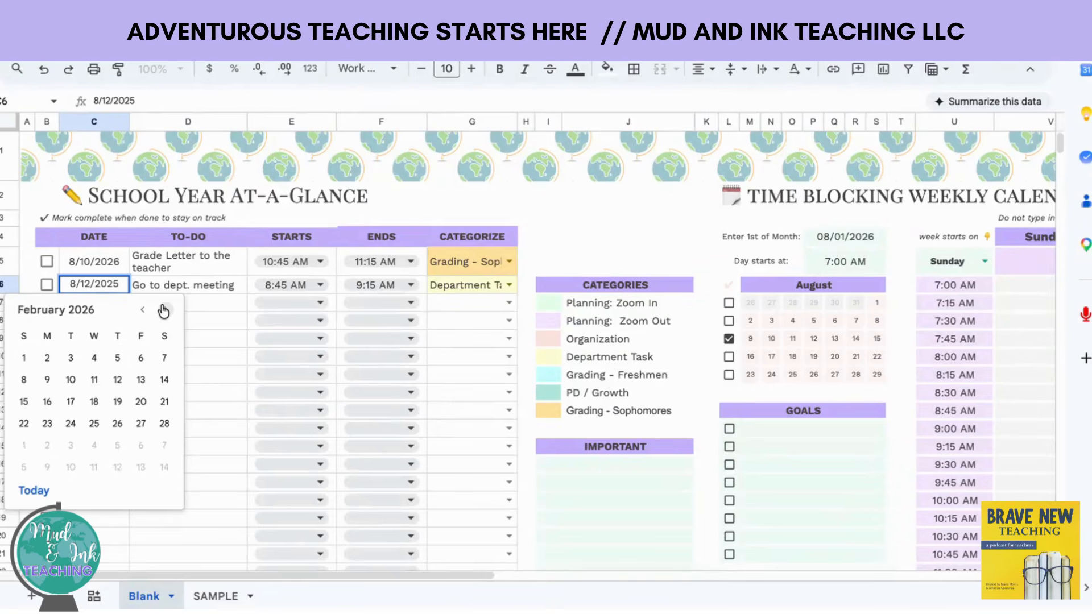
click(165, 310)
click(165, 310)
click(164, 310)
click(164, 310)
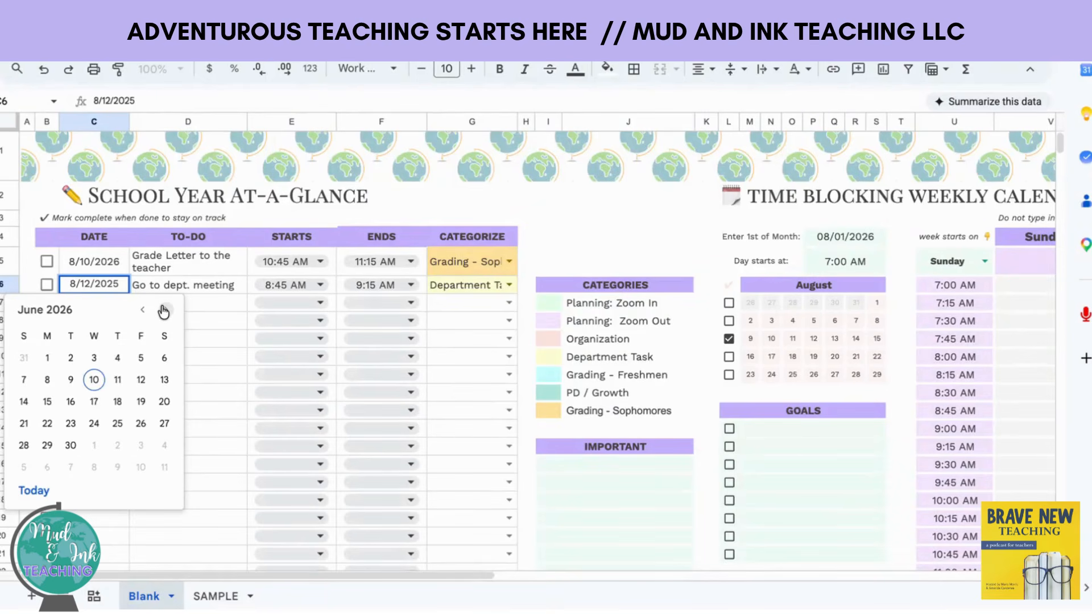
click(164, 310)
click(165, 310)
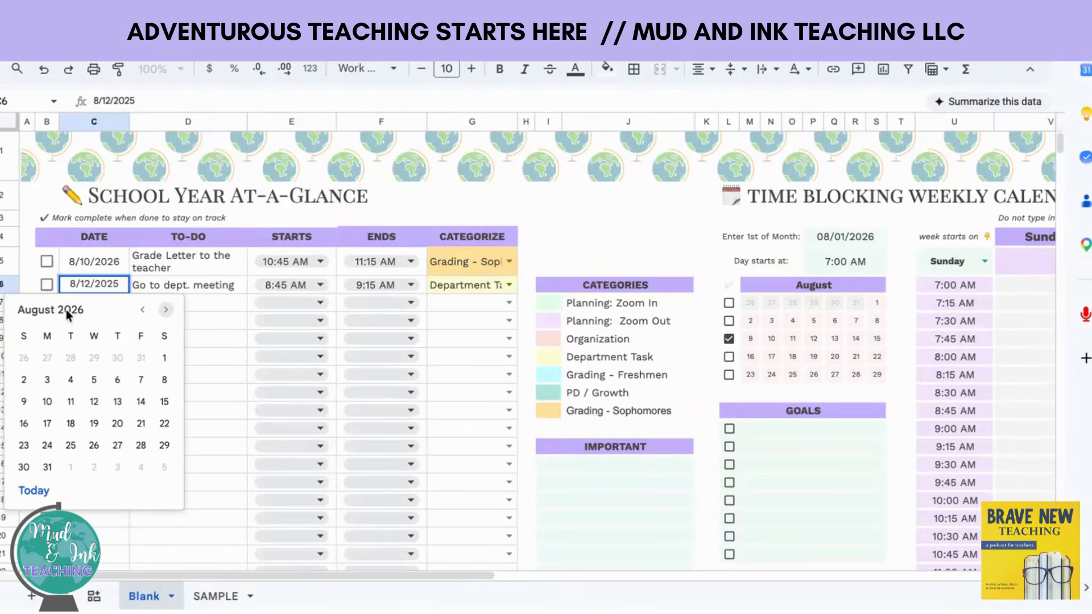
click(95, 402)
click(543, 252)
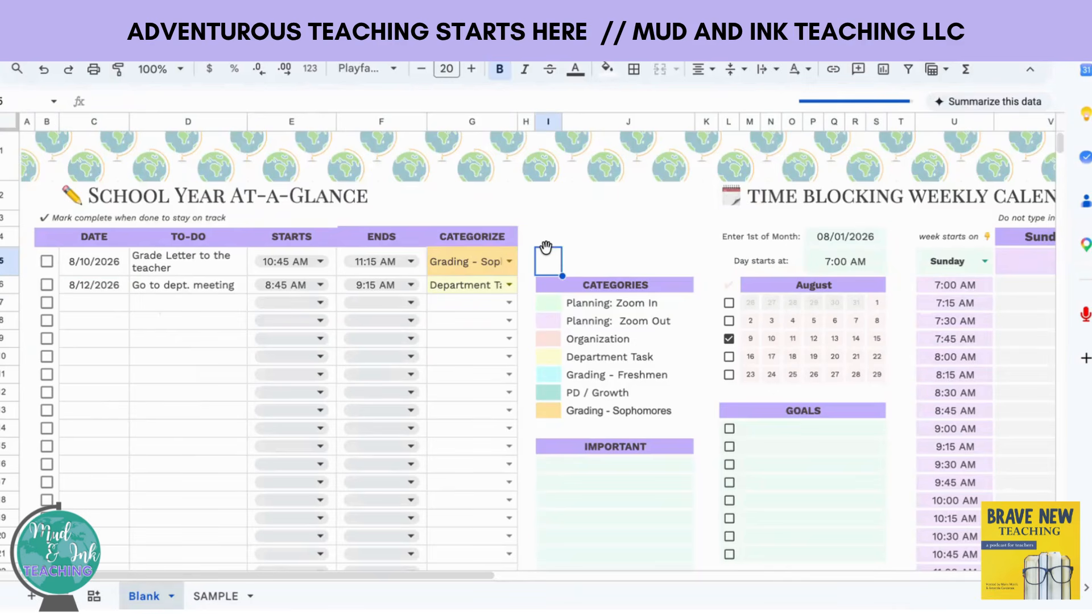
Find the dept. meeting in the weekly calendar and set the sheet zoom to 75%.
scroll(705, 329, right, 15)
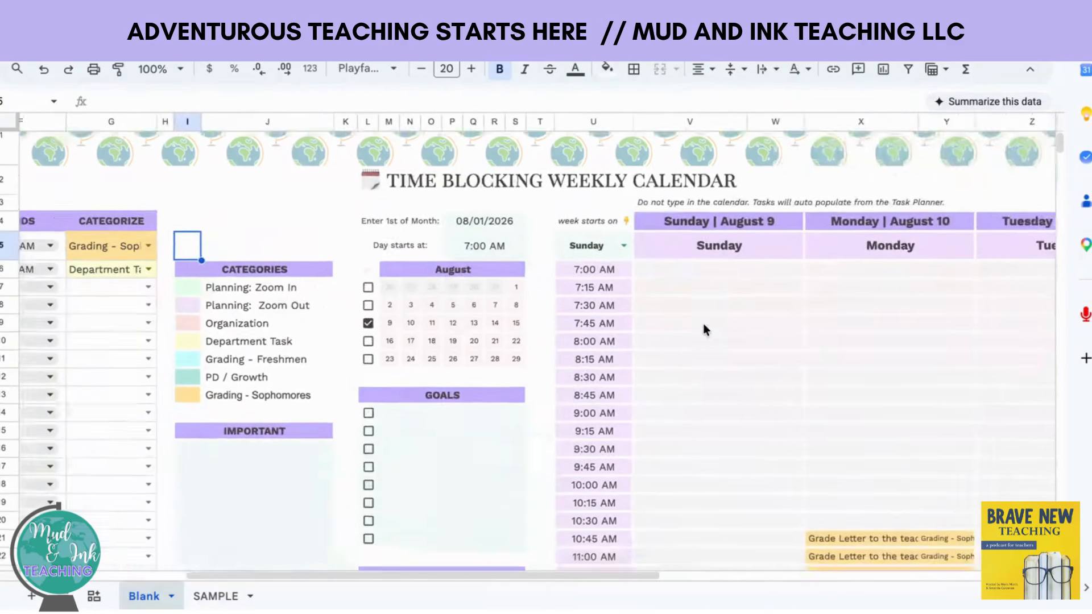
scroll(705, 330, down, 2)
scroll(703, 323, right, 2)
scroll(703, 323, up, 1)
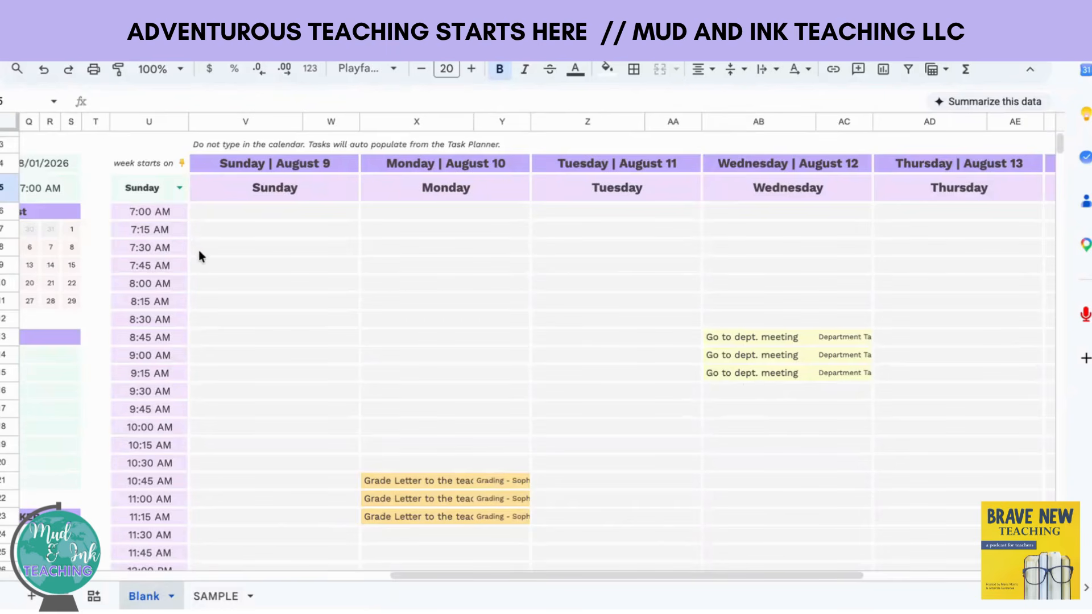
click(180, 69)
click(166, 121)
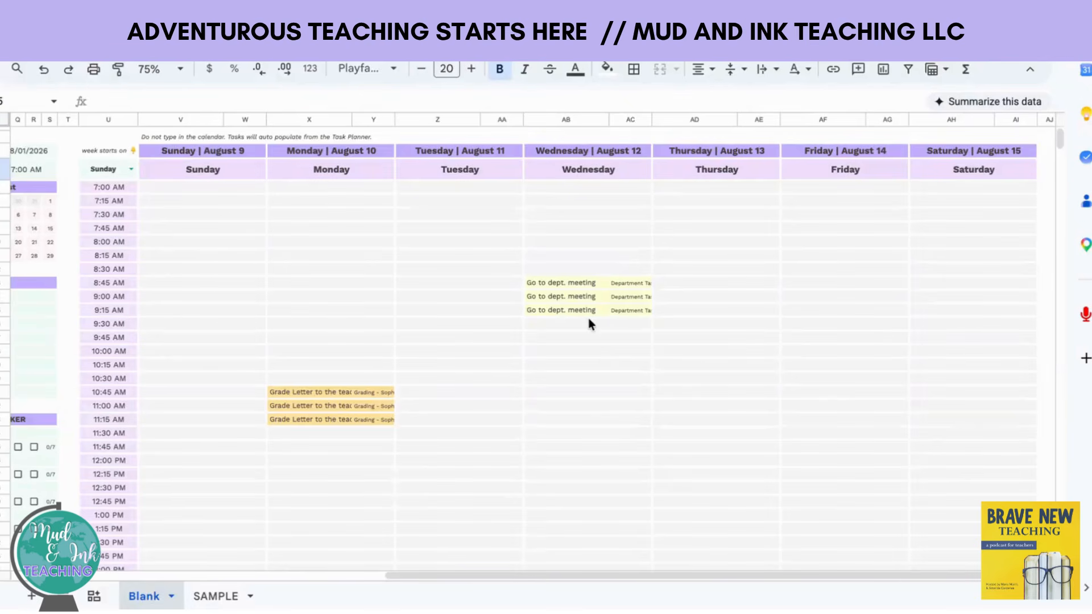
Look over the planner's side sections and open the "Move my body" label in the Habit Tracker for editing.
scroll(589, 321, left, 10)
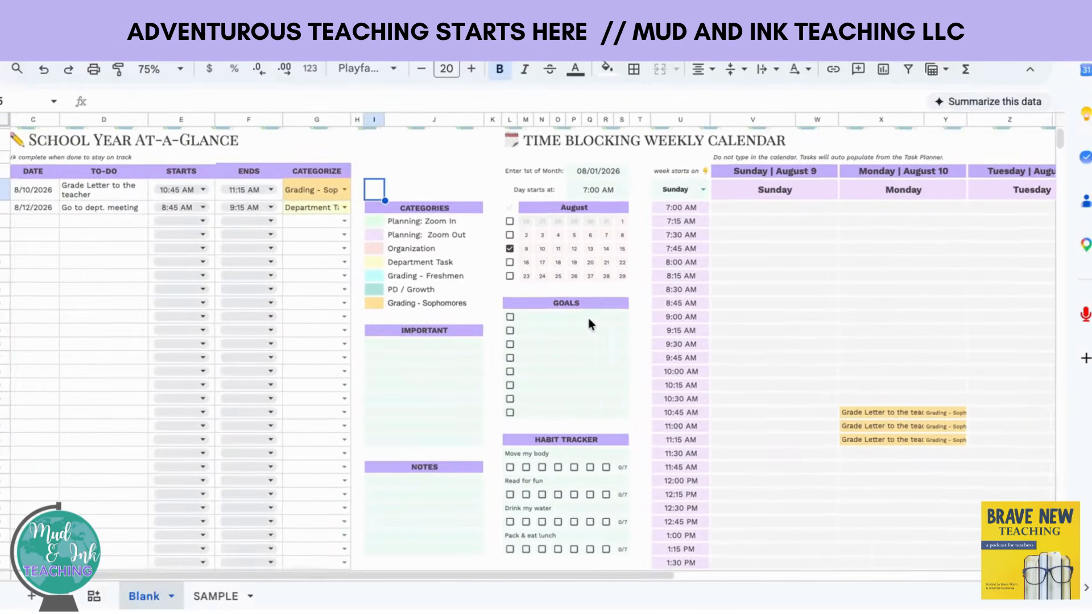
scroll(587, 318, left, 3)
scroll(588, 319, up, 1)
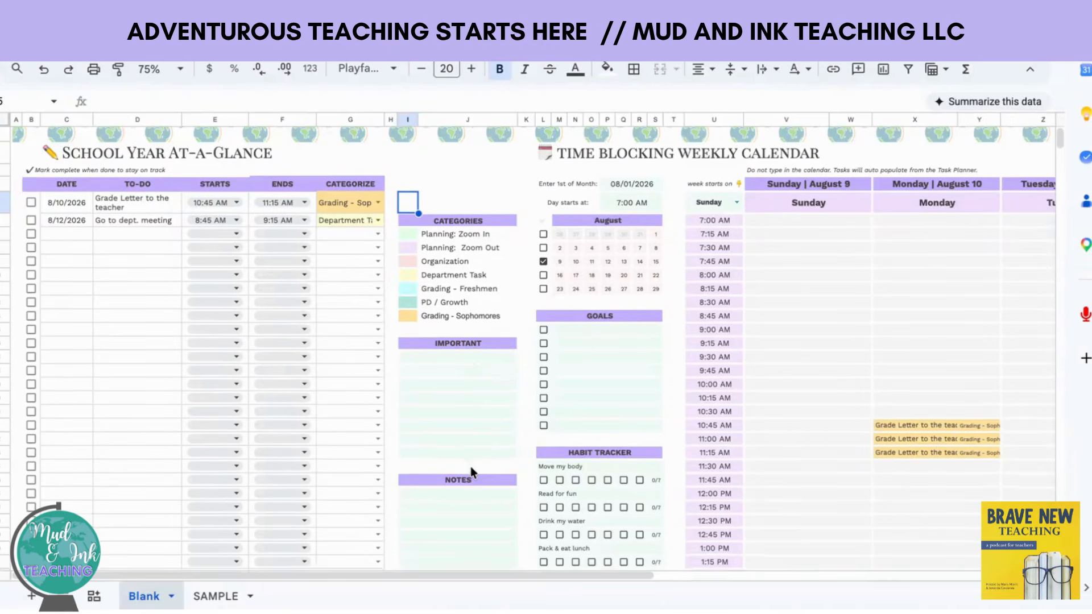
scroll(471, 472, down, 1)
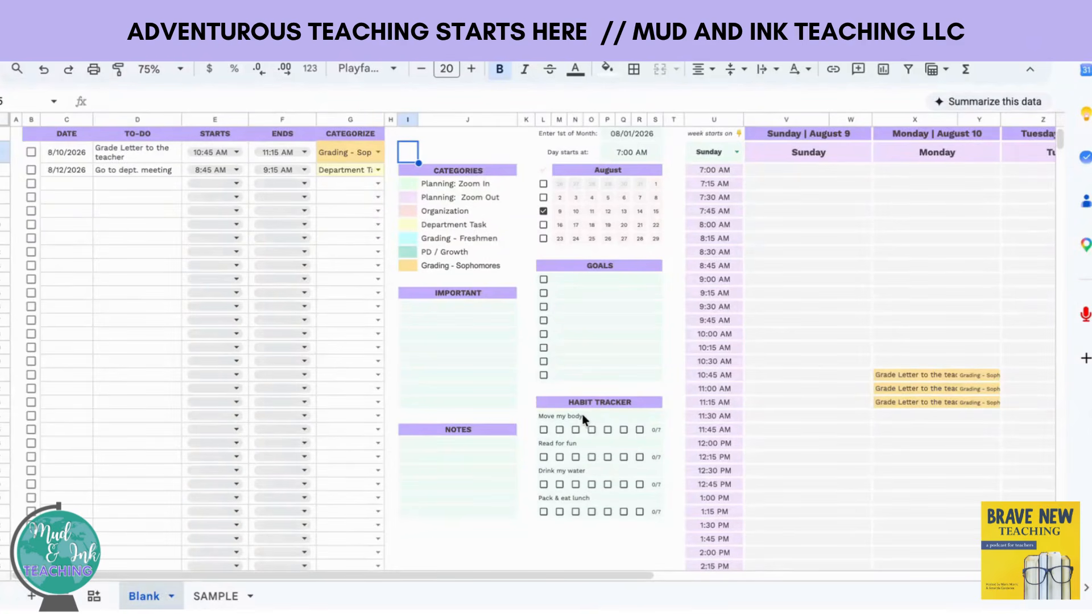
click(600, 416)
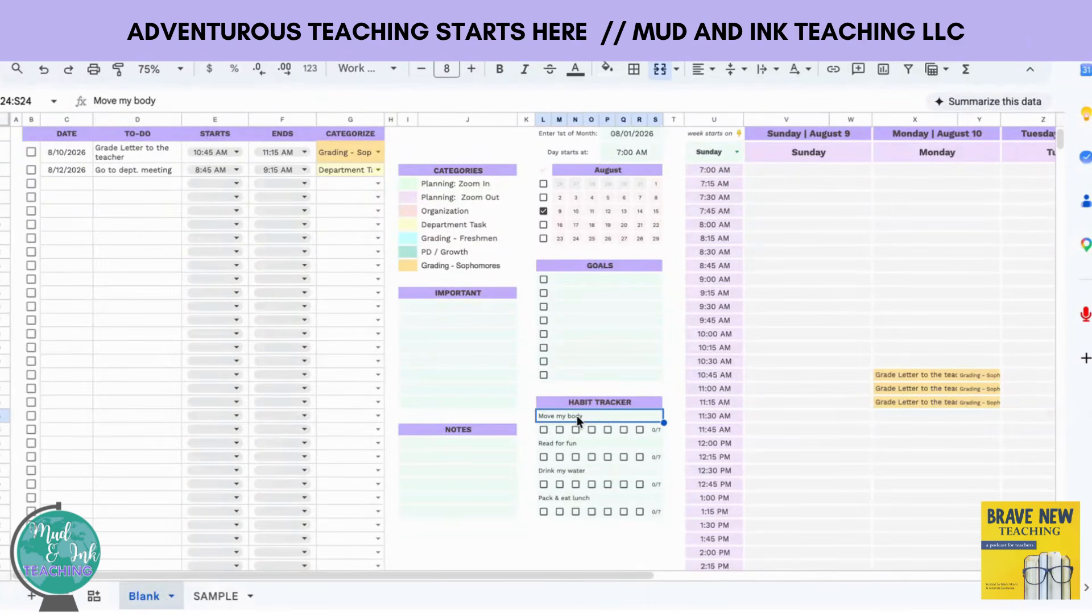
double_click(576, 415)
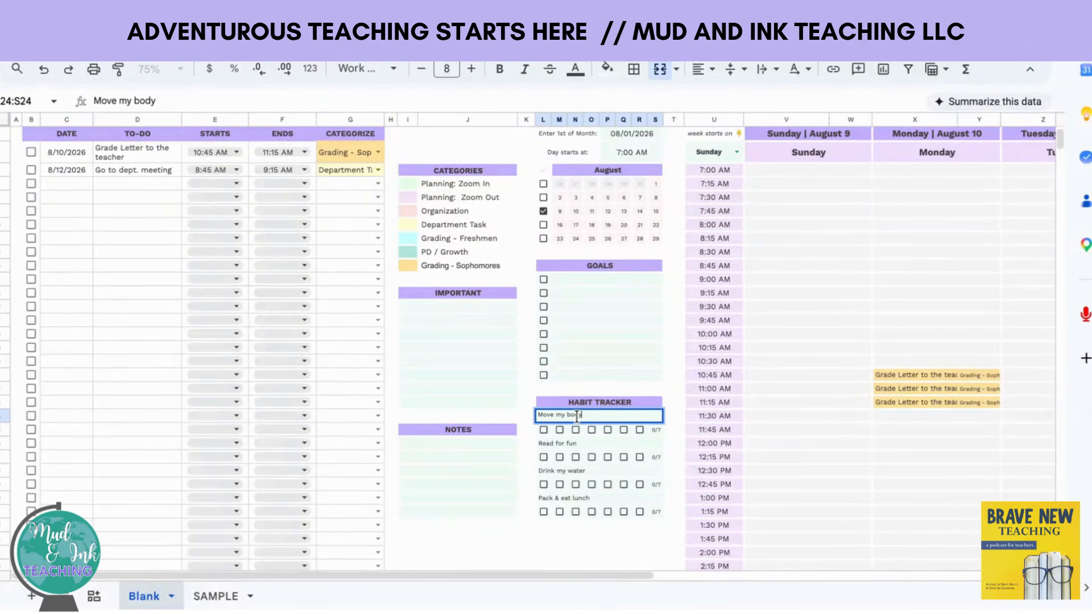
click(635, 390)
click(577, 420)
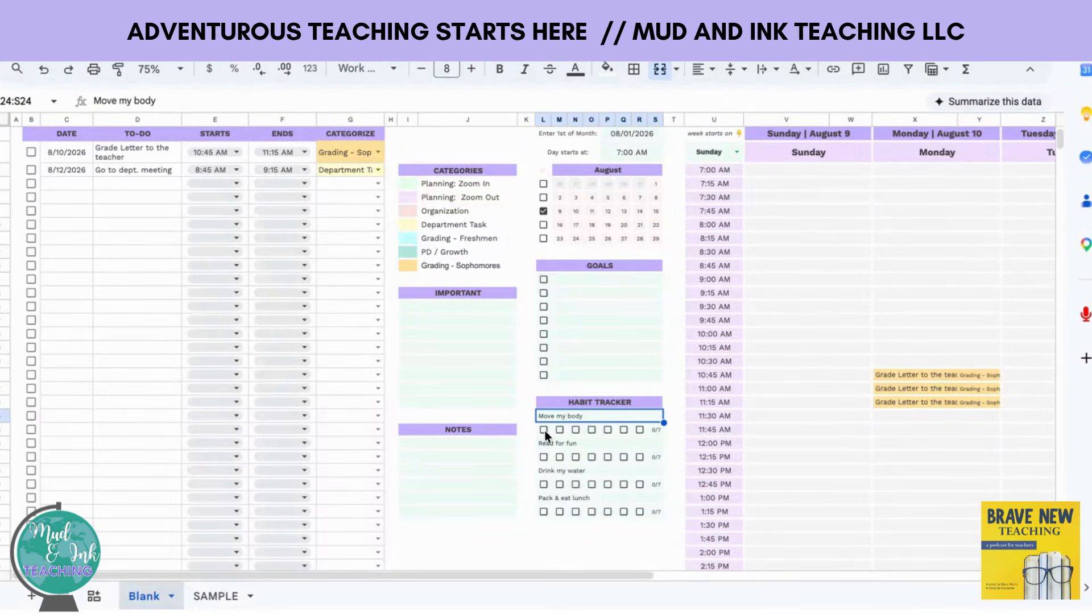
Tick the first, second, fourth and seventh boxes for the "Move my body" habit.
click(544, 430)
click(559, 430)
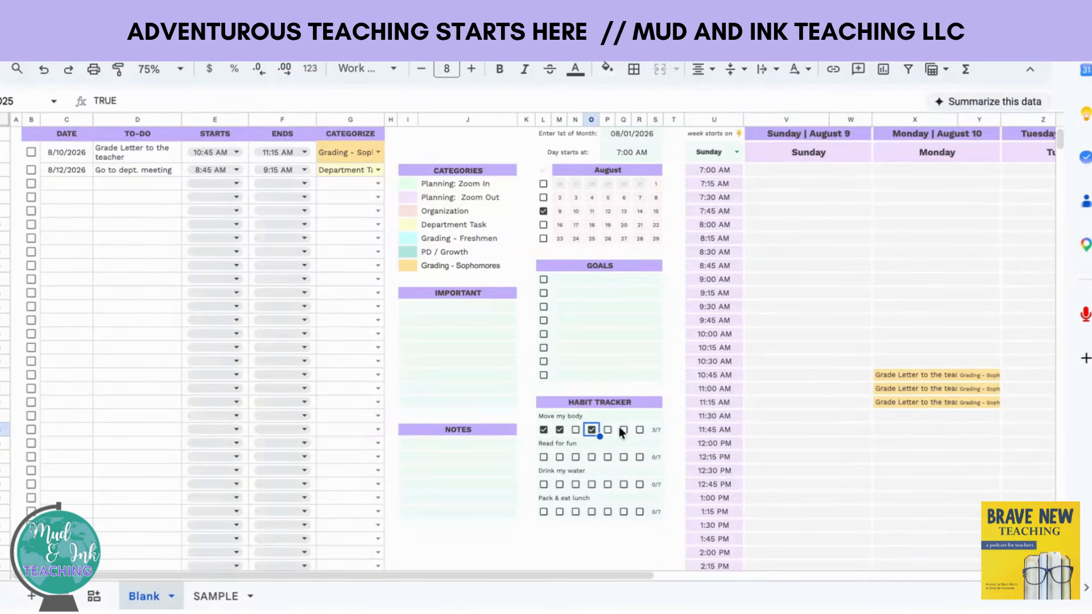
click(639, 430)
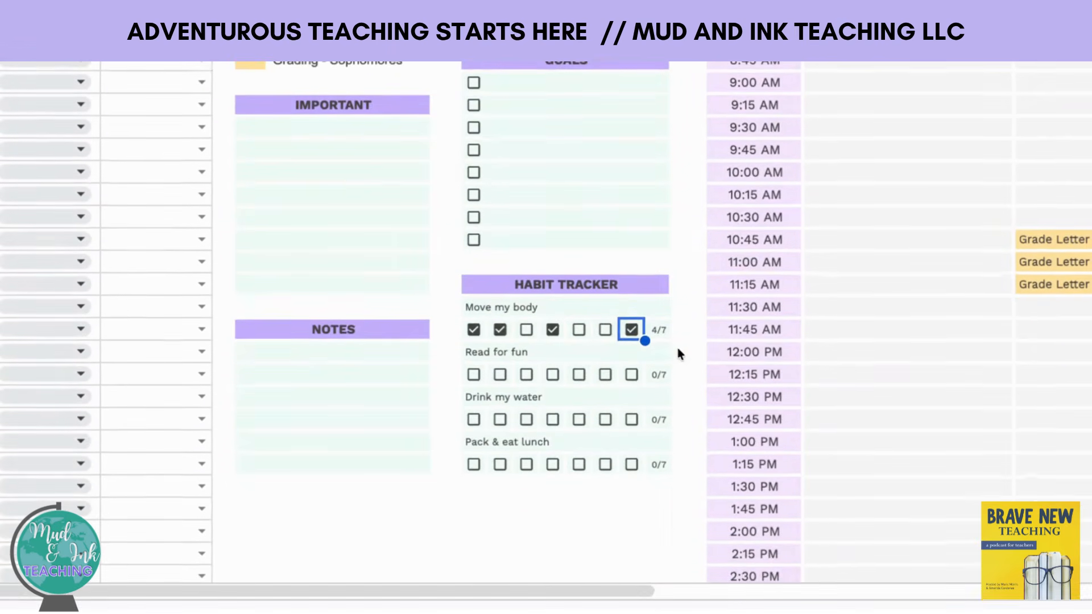
scroll(678, 350, down, 1)
scroll(678, 350, up, 4)
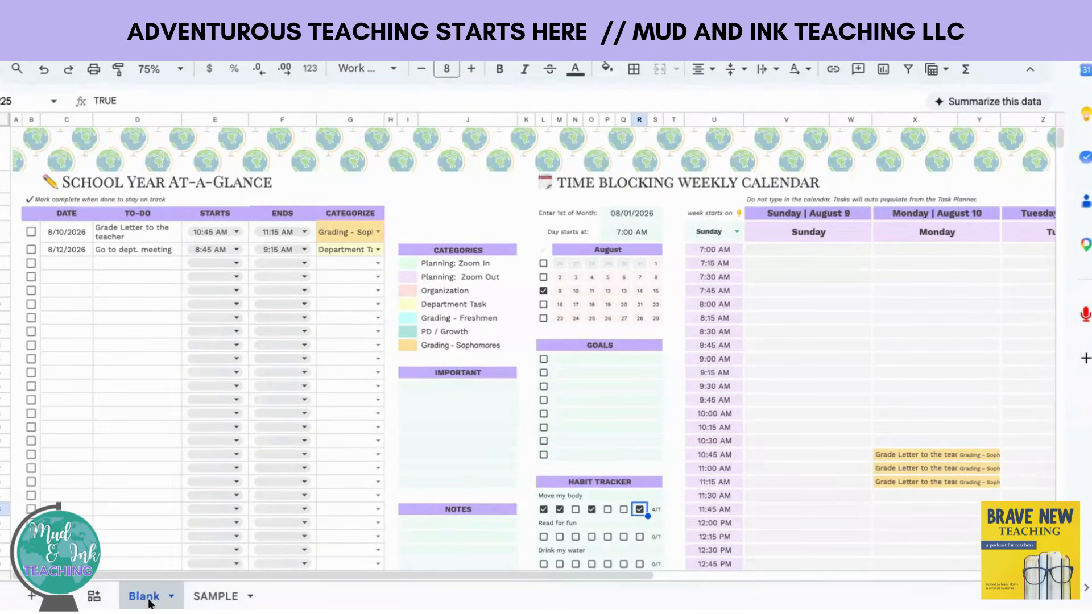
Undo the recent edits back through the habit ticks, the whole dept. meeting task and the first-of-month date change.
key(ctrl+z)
key(ctrl+z)
key(ctrl+z)
key(ctrl+z)
key(ctrl+z)
key(ctrl+z)
key(ctrl+z)
key(ctrl+z)
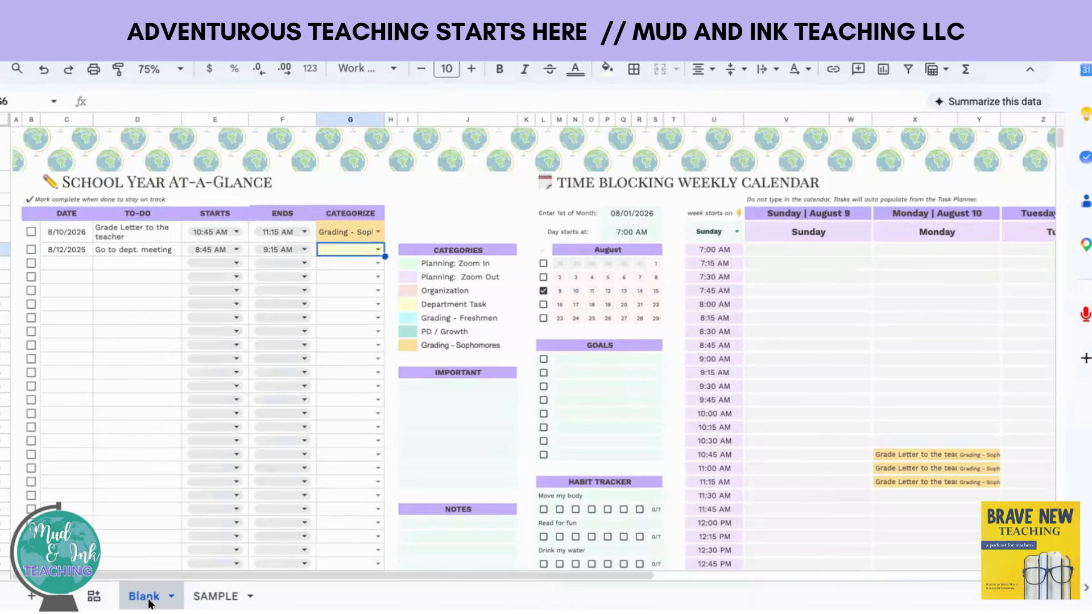
key(ctrl+z)
key(ctrl+z)
key(ctrl+z)
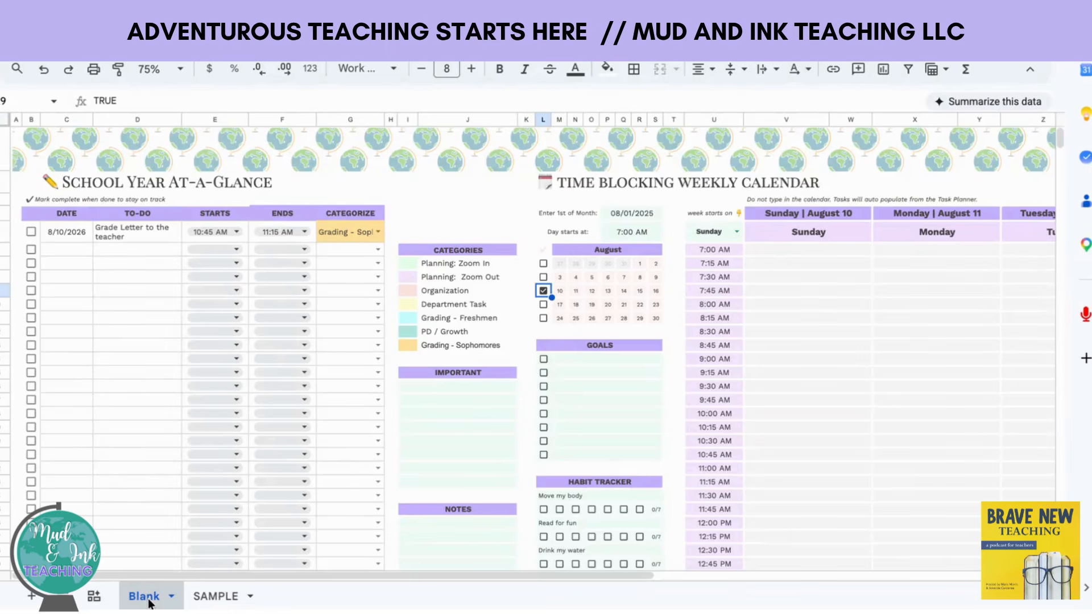
Clear the category and the end time of the "Grade Letter to the teacher" task in row 5.
click(353, 233)
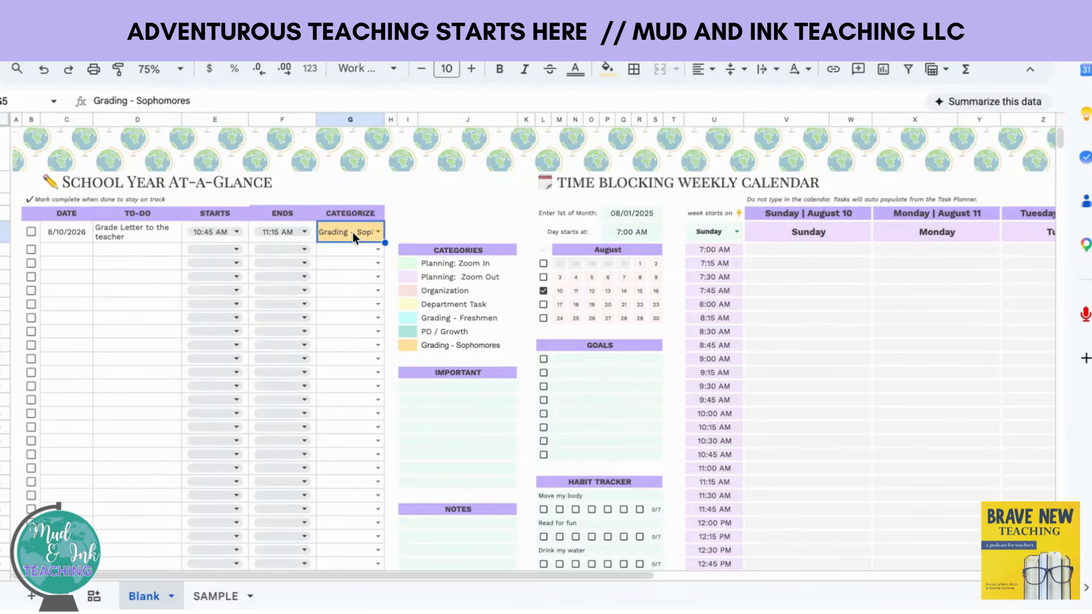
key(Delete)
double_click(282, 231)
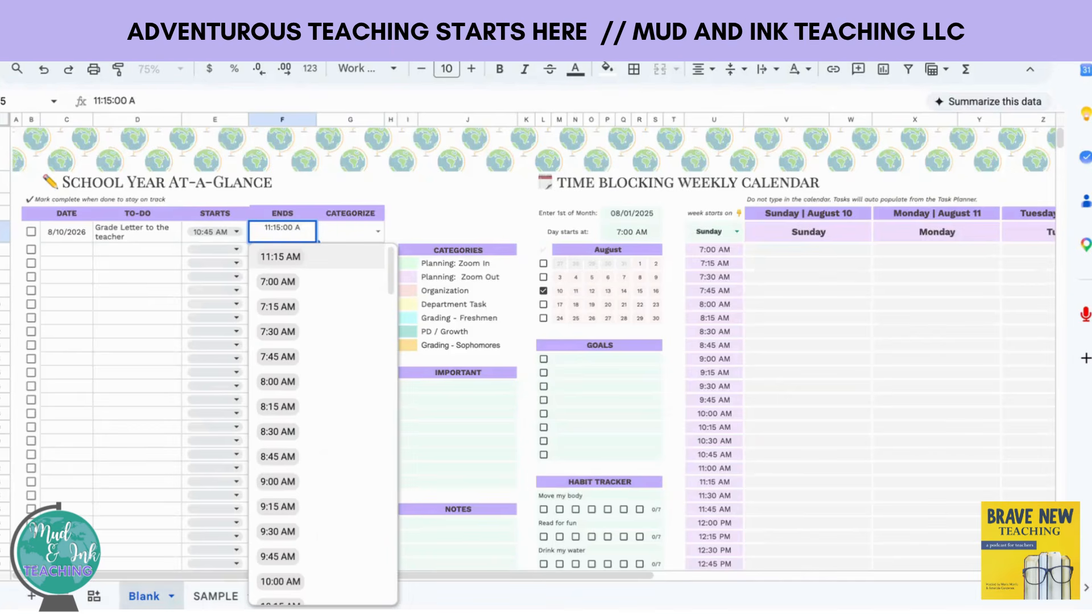
key(BackSpace)
key(BackSpace)
key(BackSpace)
key(BackSpace)
key(BackSpace)
key(BackSpace)
key(BackSpace)
key(BackSpace)
key(BackSpace)
key(BackSpace)
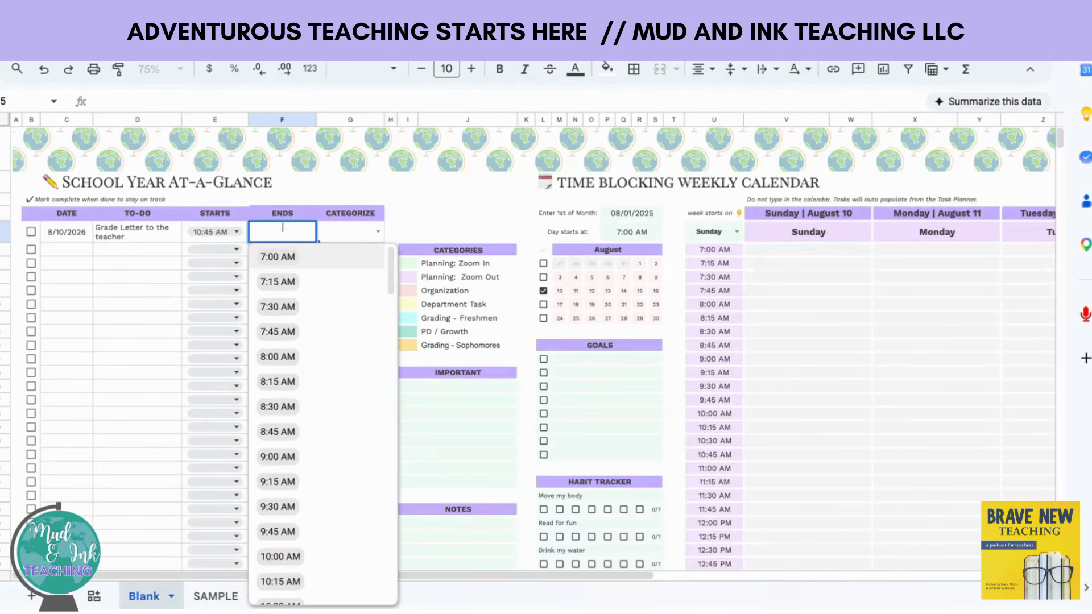
Clear the start time of the "Grade Letter to the teacher" task in row 5.
click(234, 231)
key(BackSpace)
key(BackSpace)
key(BackSpace)
key(BackSpace)
key(BackSpace)
key(BackSpace)
key(BackSpace)
key(BackSpace)
key(BackSpace)
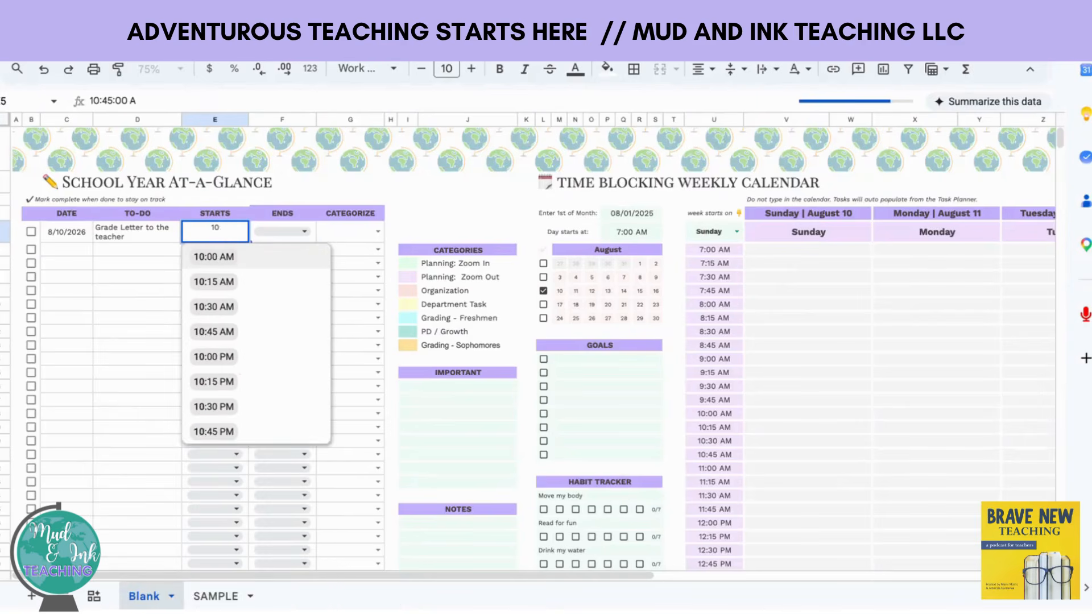
key(BackSpace)
key(BackSpace)
Delete the to-do text and the date from row 5 of the task list.
click(136, 232)
key(Delete)
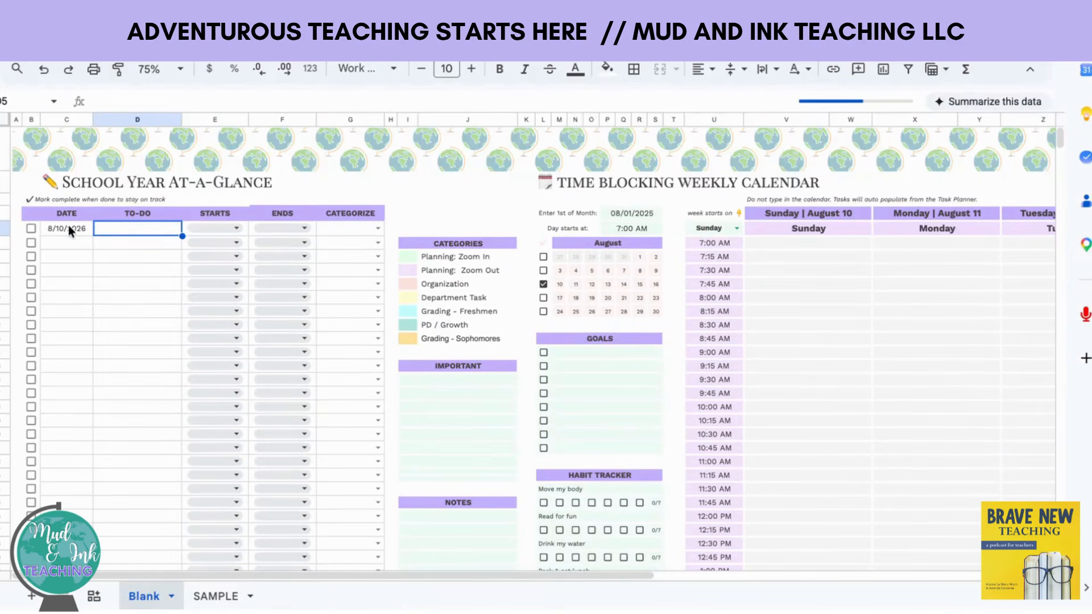
click(69, 229)
key(Delete)
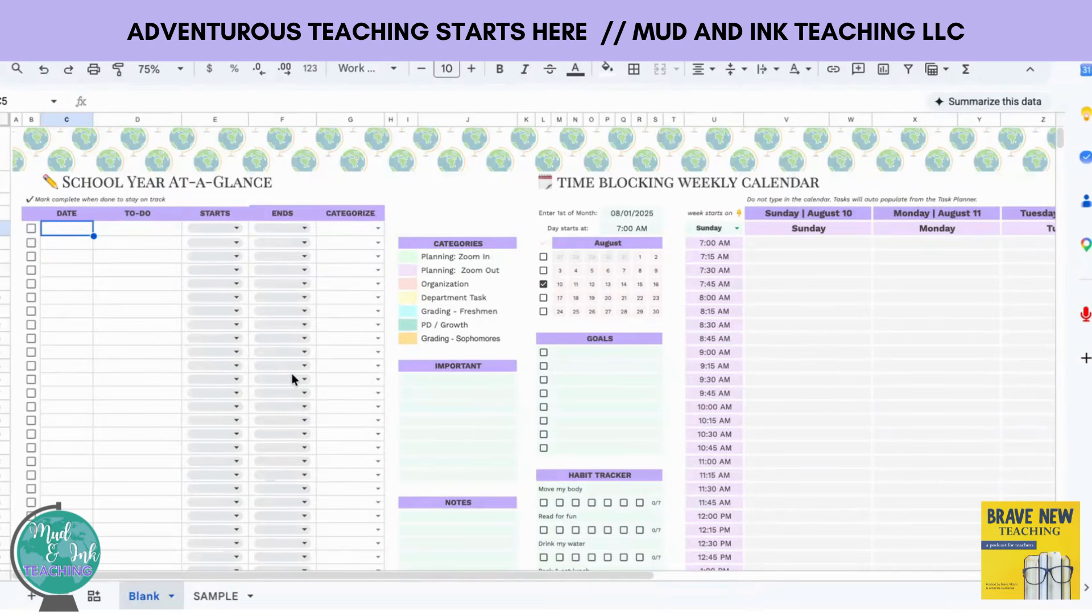
Duplicate the Blank sheet and rename the copy "Aug 10".
click(173, 597)
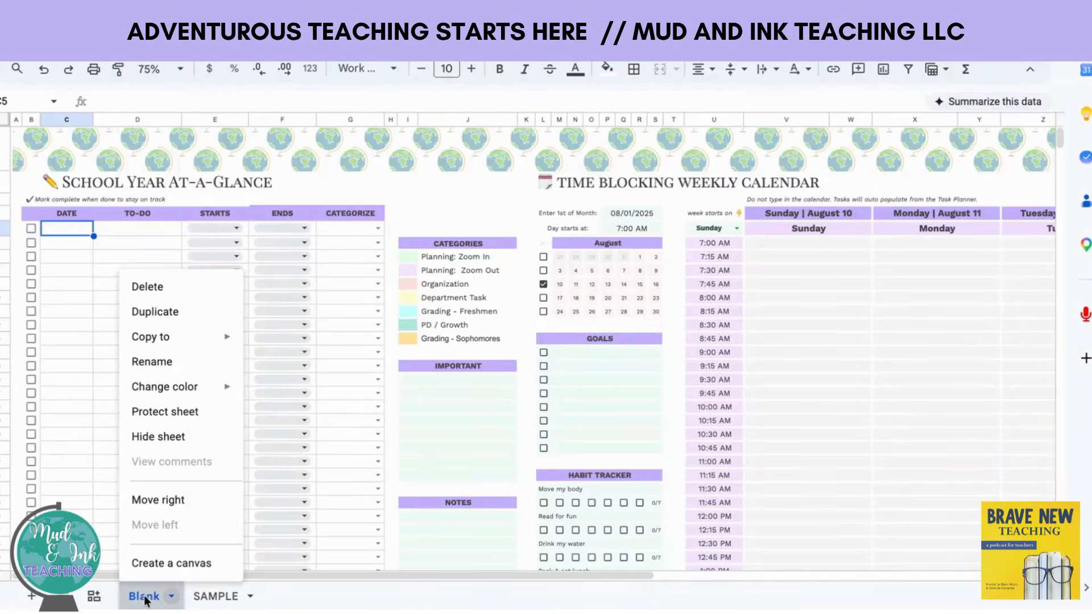
click(183, 314)
right_click(248, 606)
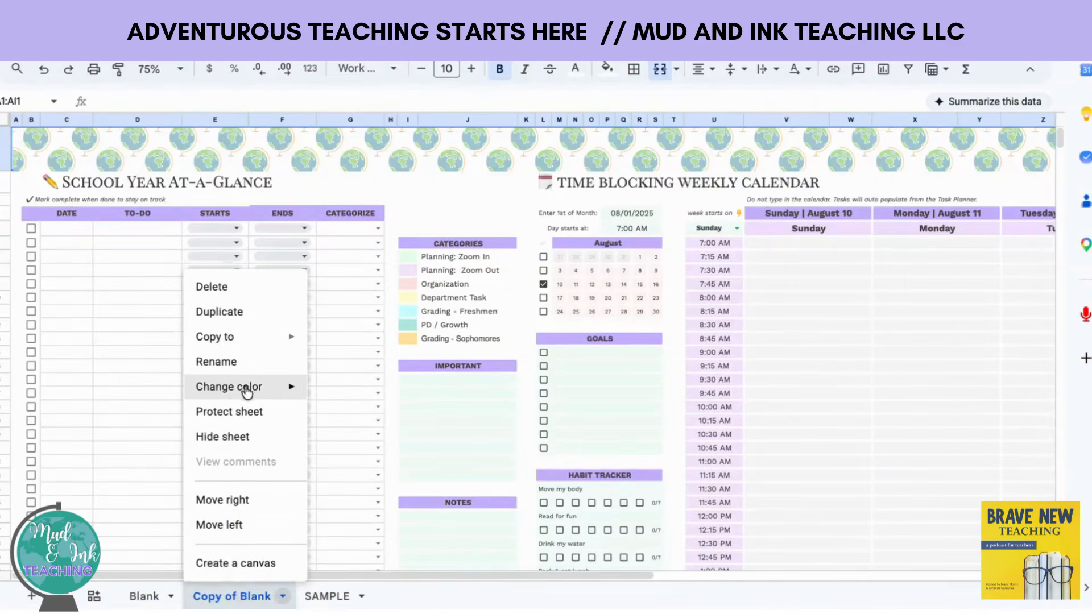
click(247, 367)
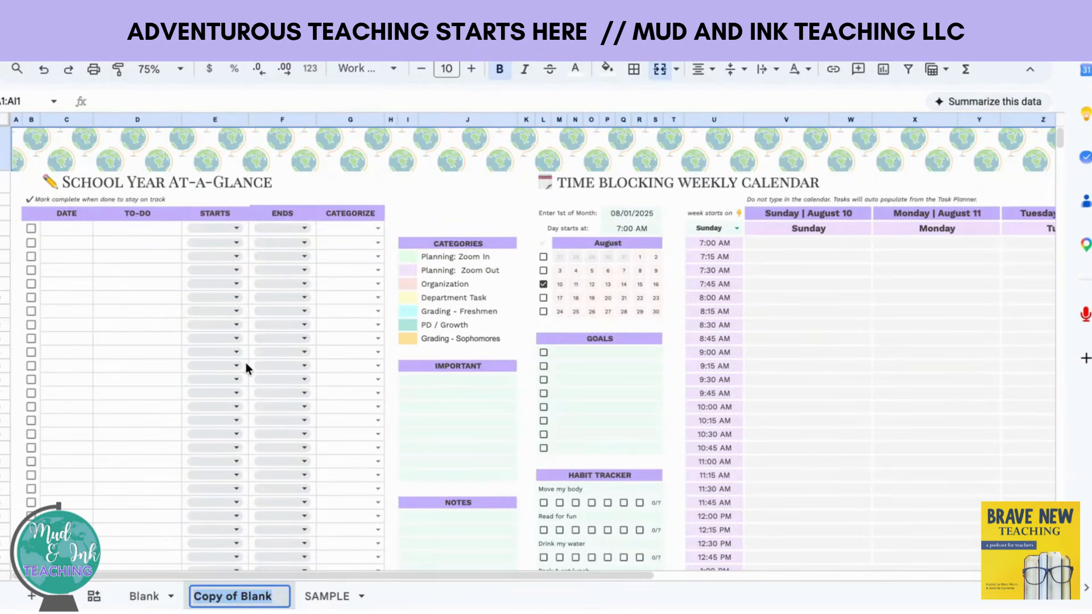
text(Week )
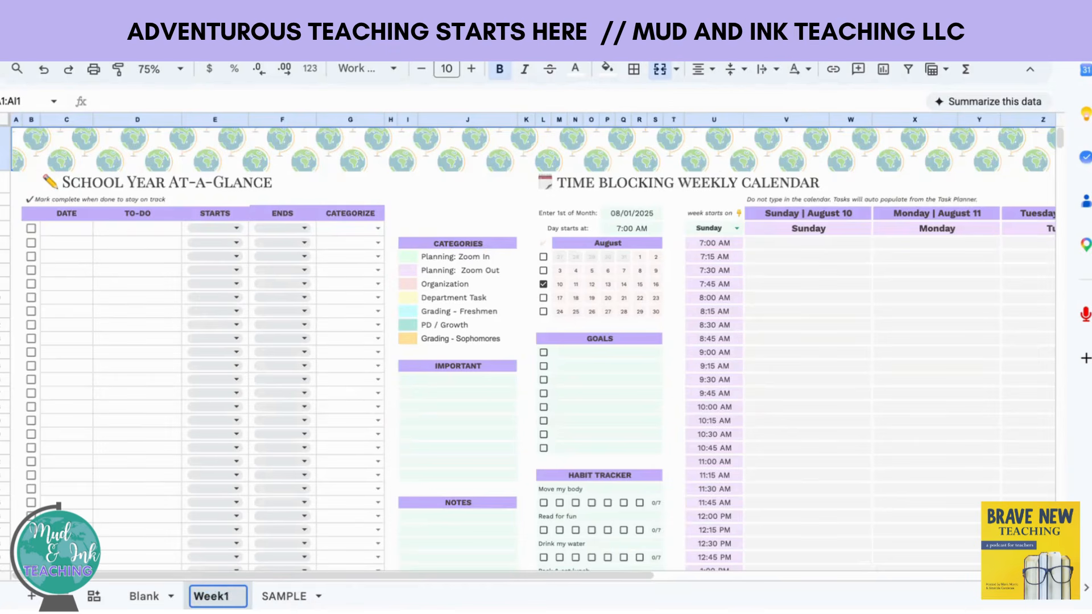
text(1)
key(BackSpace)
key(BackSpace)
key(BackSpace)
key(BackSpace)
key(BackSpace)
key(BackSpace)
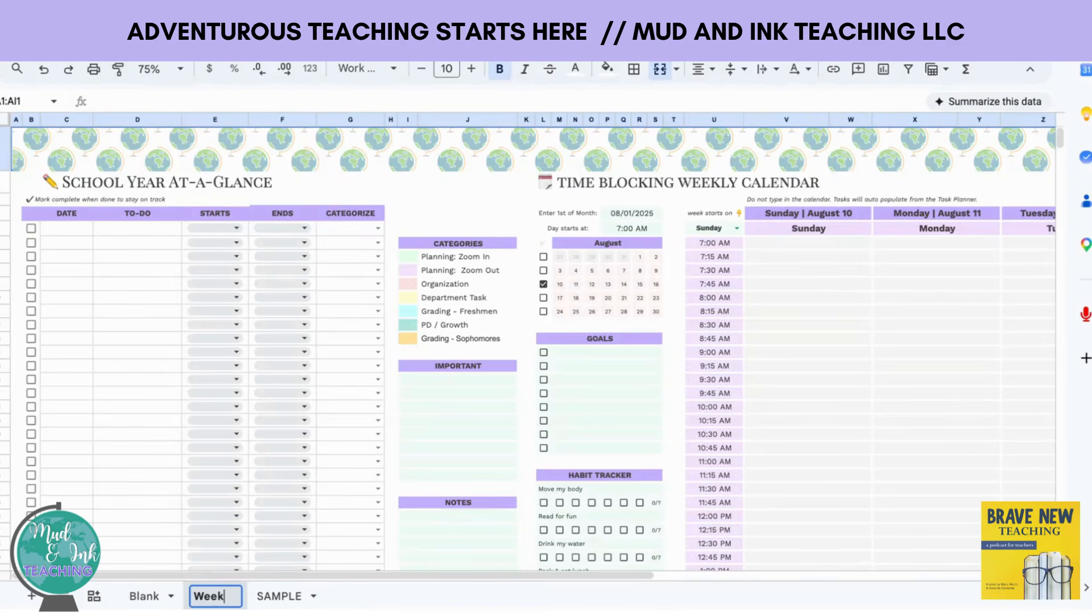
text(Au)
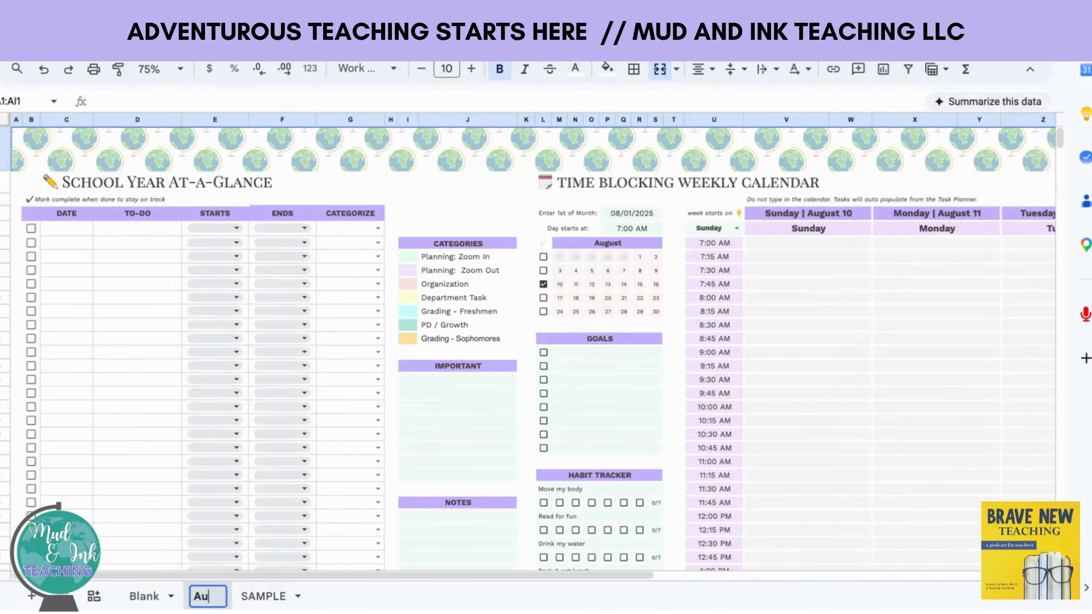
text(g)
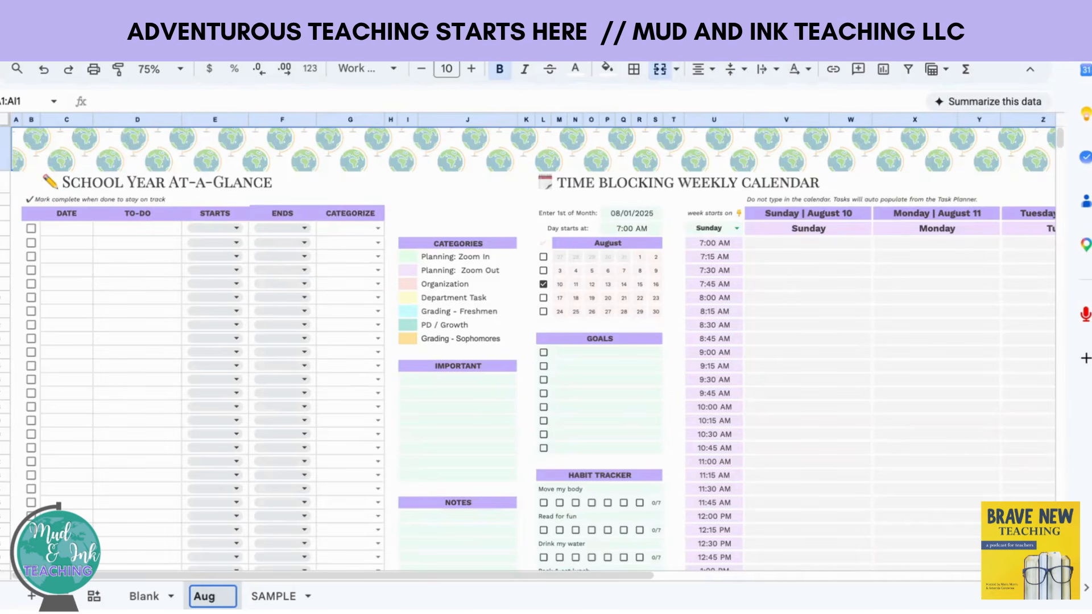
text( 10)
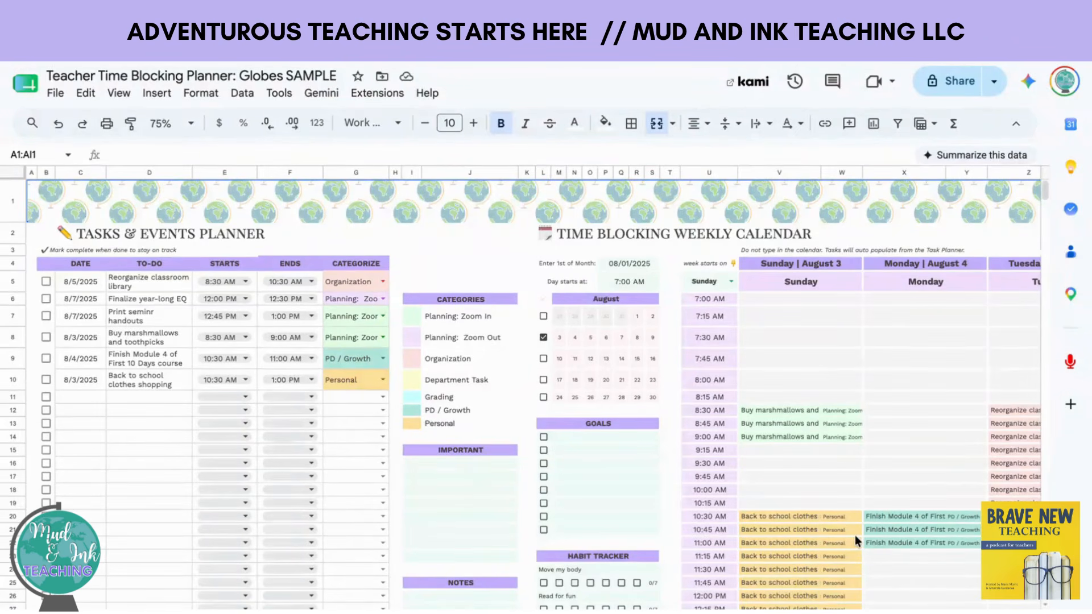
Look over the task list and weekly calendar in the Globes SAMPLE planner.
scroll(854, 535, right, 3)
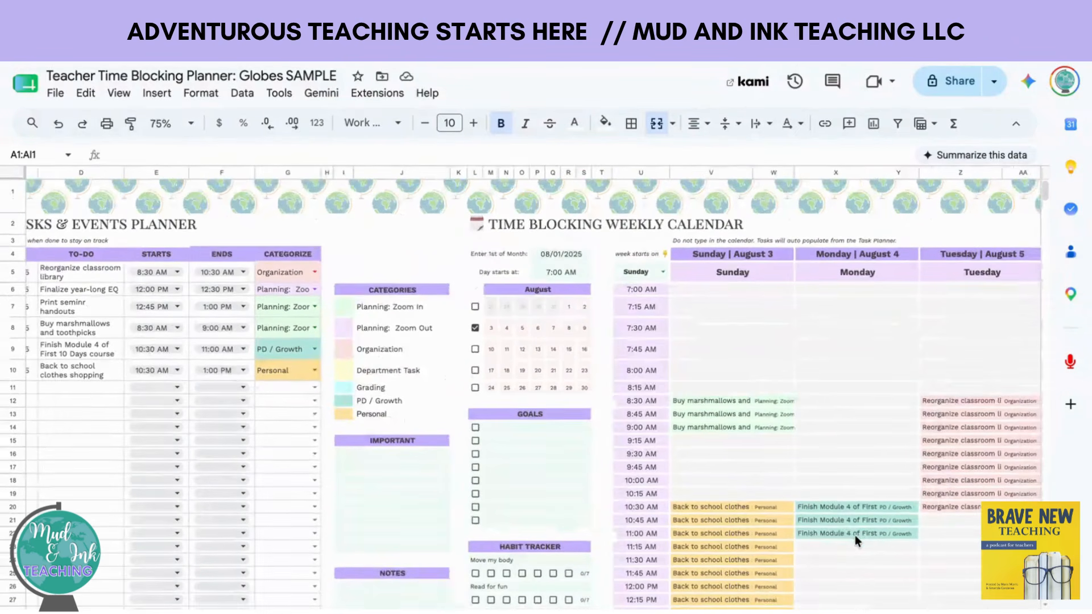
scroll(855, 535, left, 2)
scroll(855, 534, up, 1)
scroll(855, 535, left, 1)
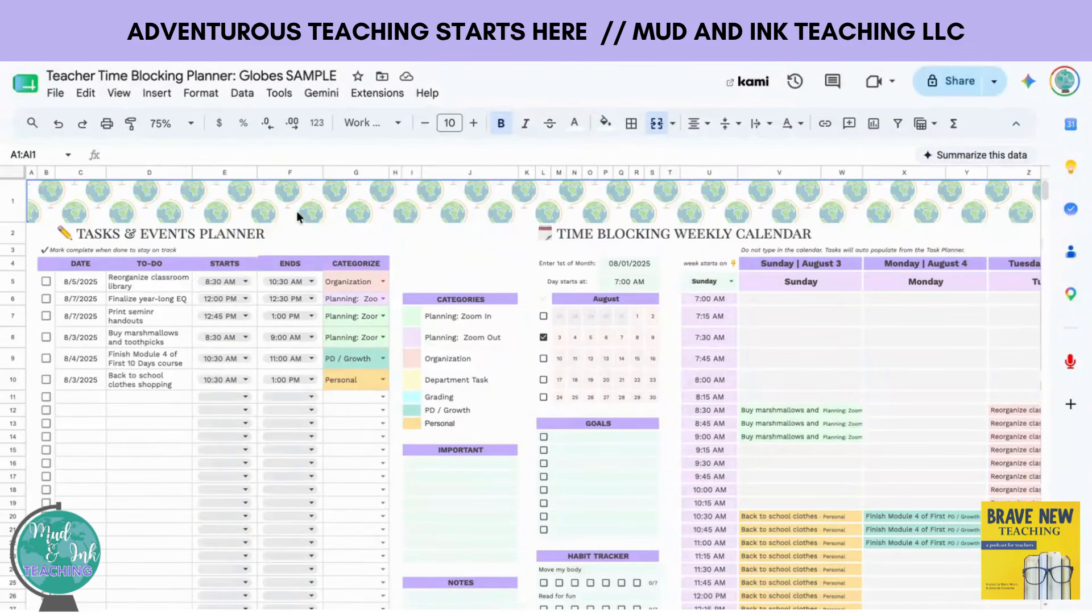
Delete the globe banner images that run across row 1 of the planner.
click(885, 211)
key(Delete)
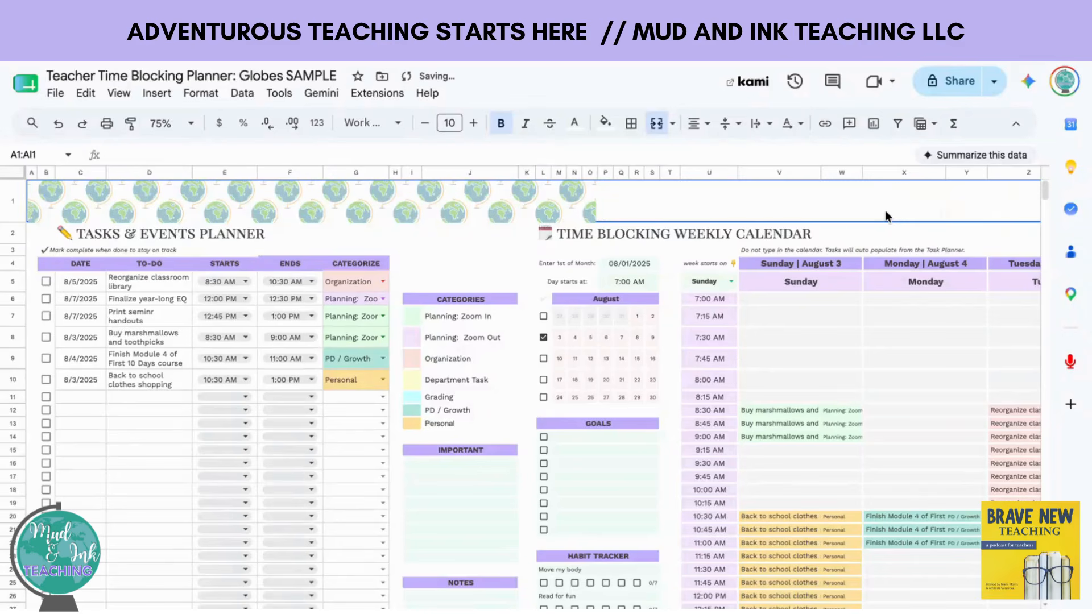
click(582, 200)
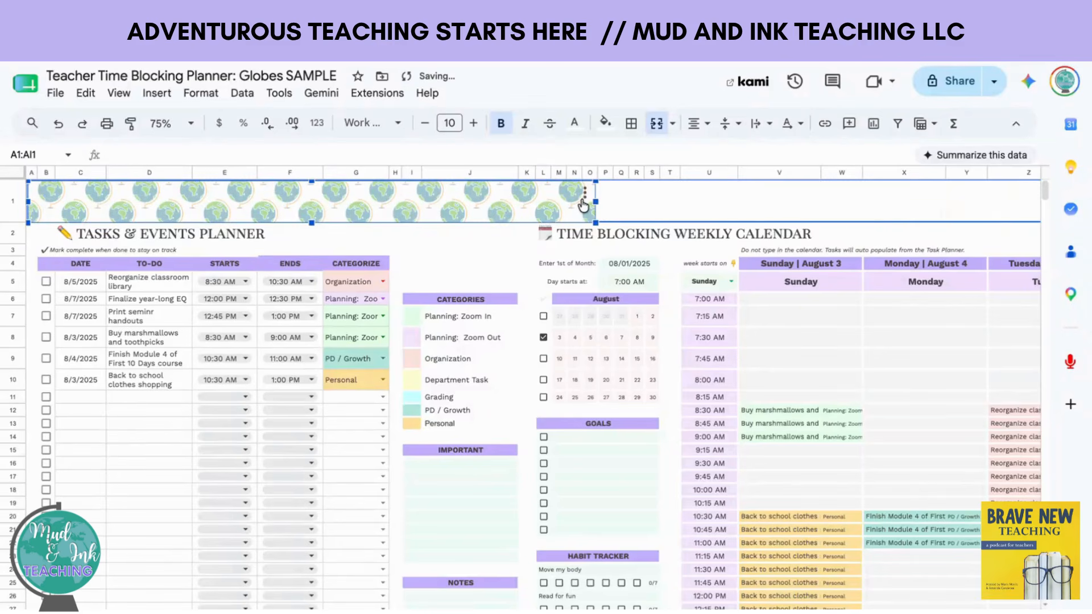
key(Delete)
scroll(581, 198, right, 8)
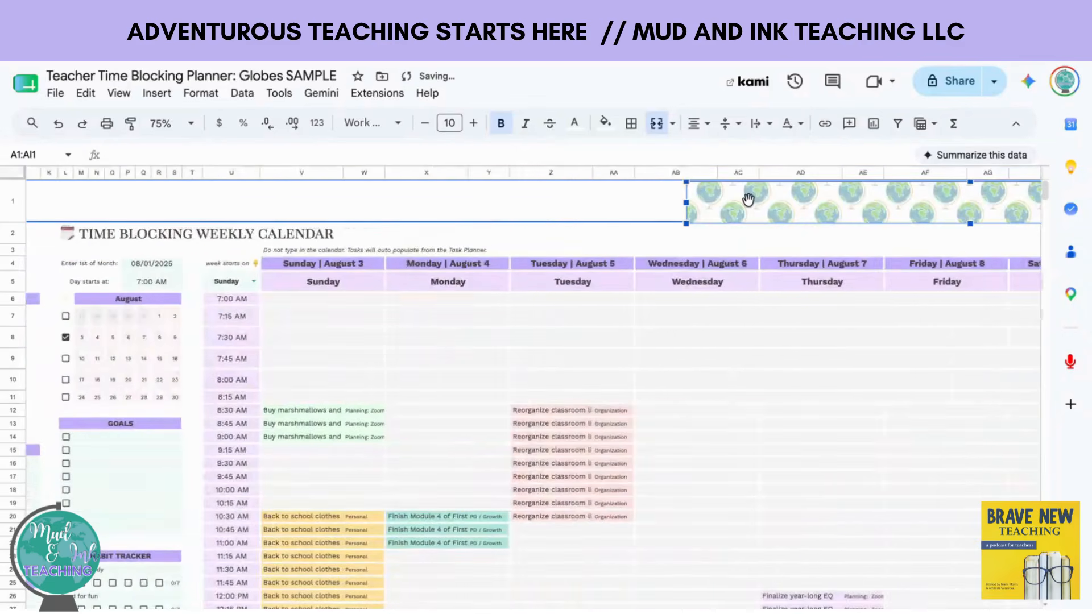
scroll(748, 201, left, 8)
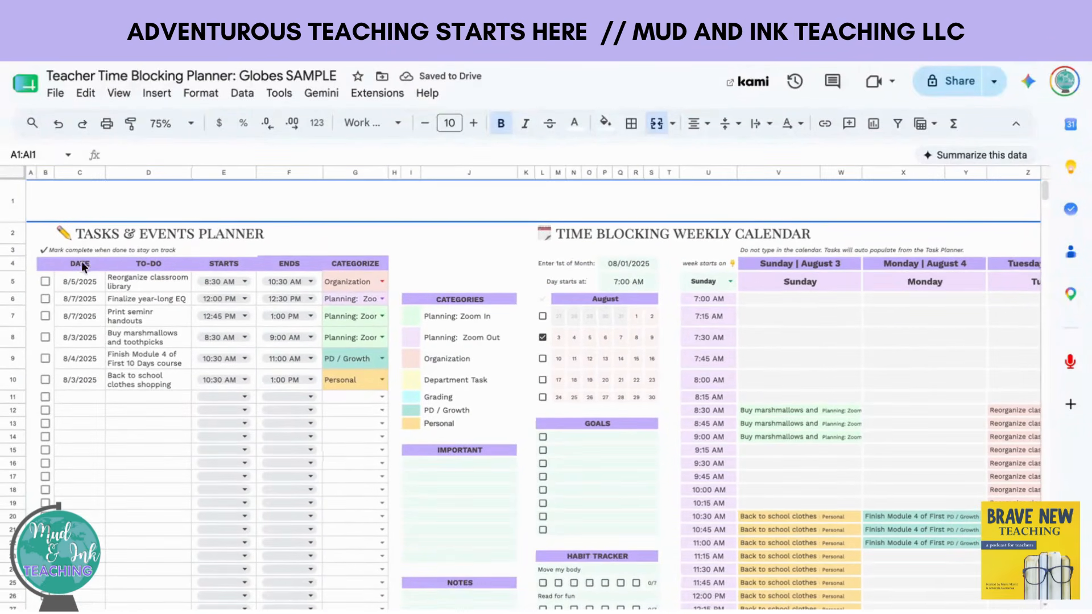
Make the empty banner row 1 slightly taller.
drag(13, 232, 13, 207)
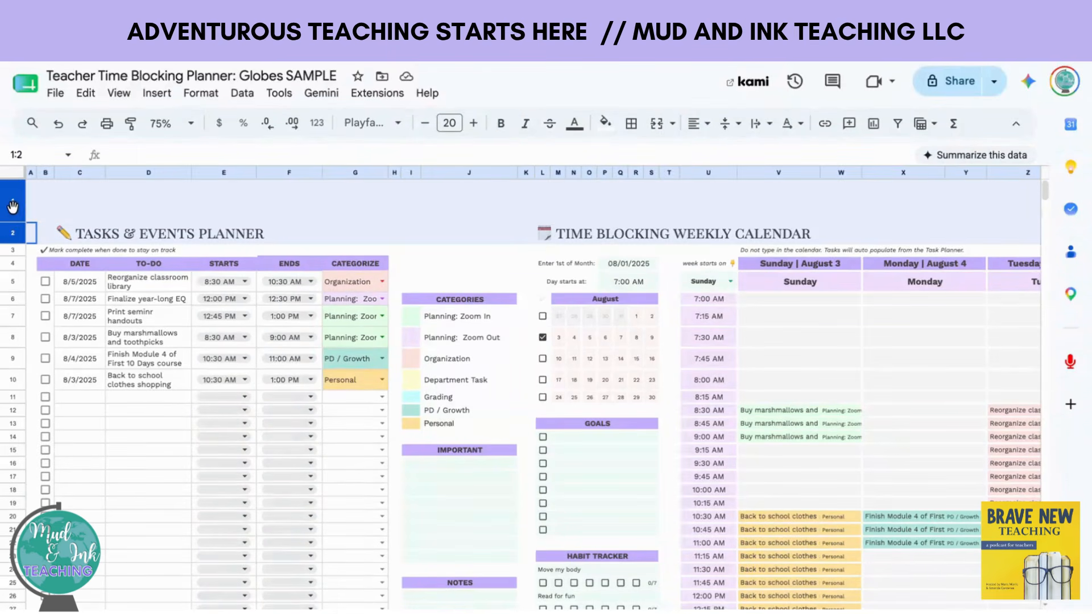
click(80, 207)
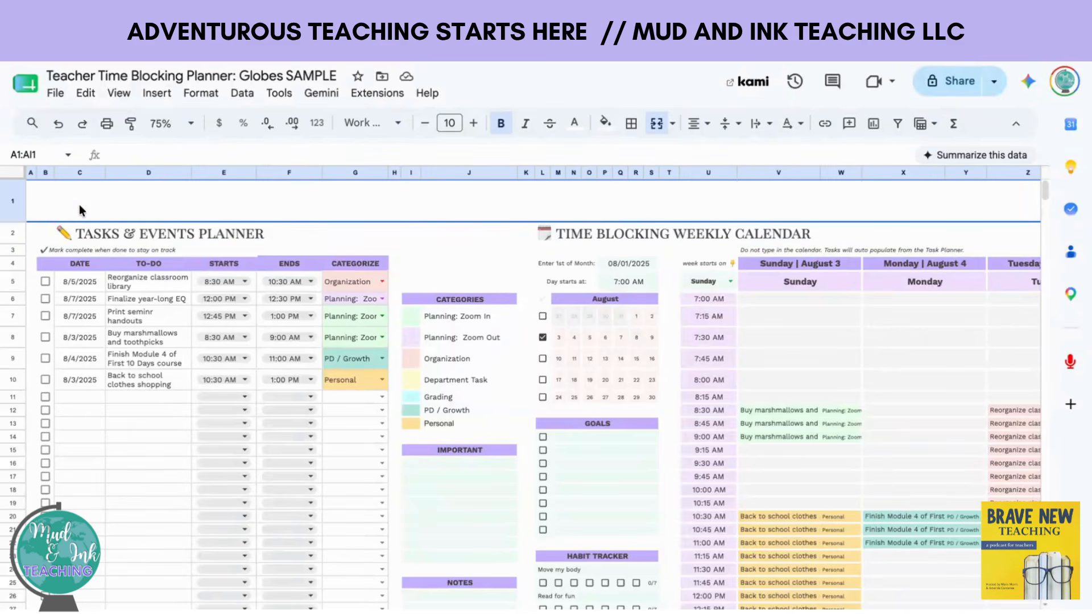
mouse_move(12, 222)
mouse_down()
mouse_move(13, 188)
mouse_move(15, 232)
mouse_up()
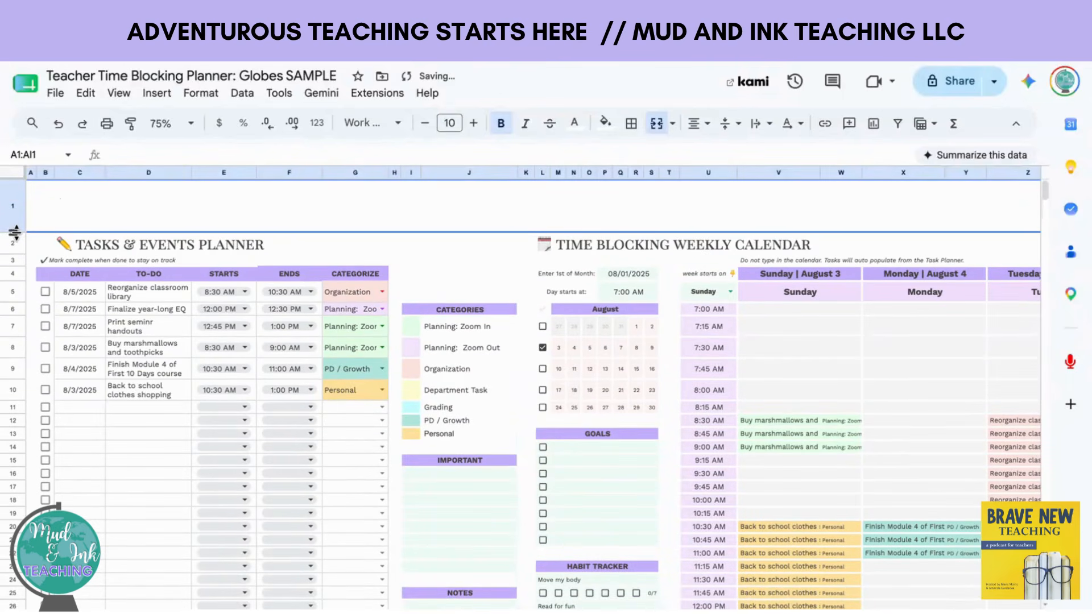
Insert the pushpin image 8.png from the "Untitled design (11)" folder in Downloads over the cells.
click(165, 98)
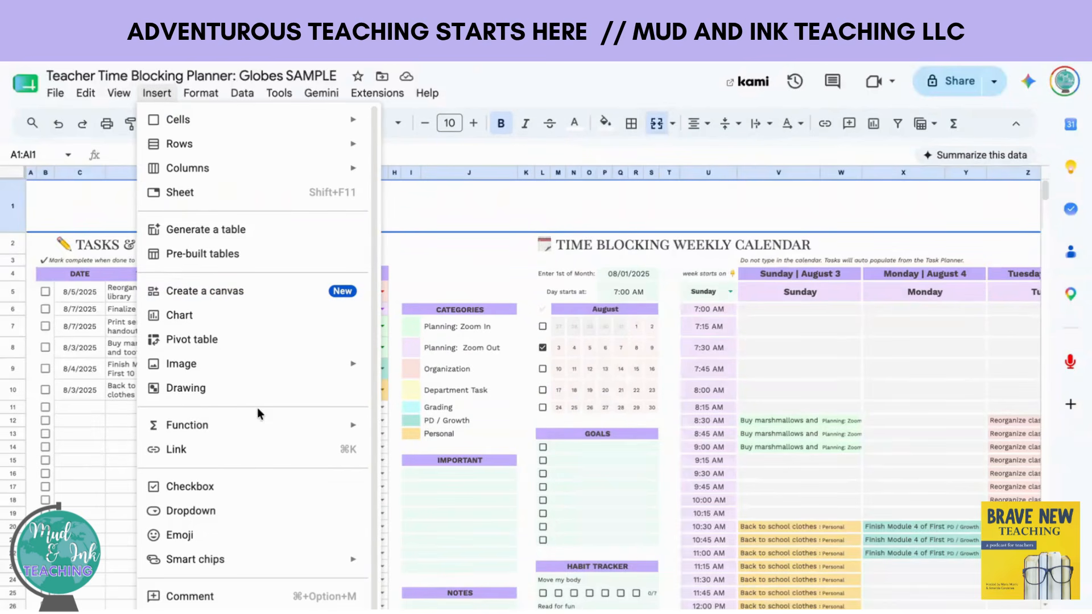
mouse_move(316, 366)
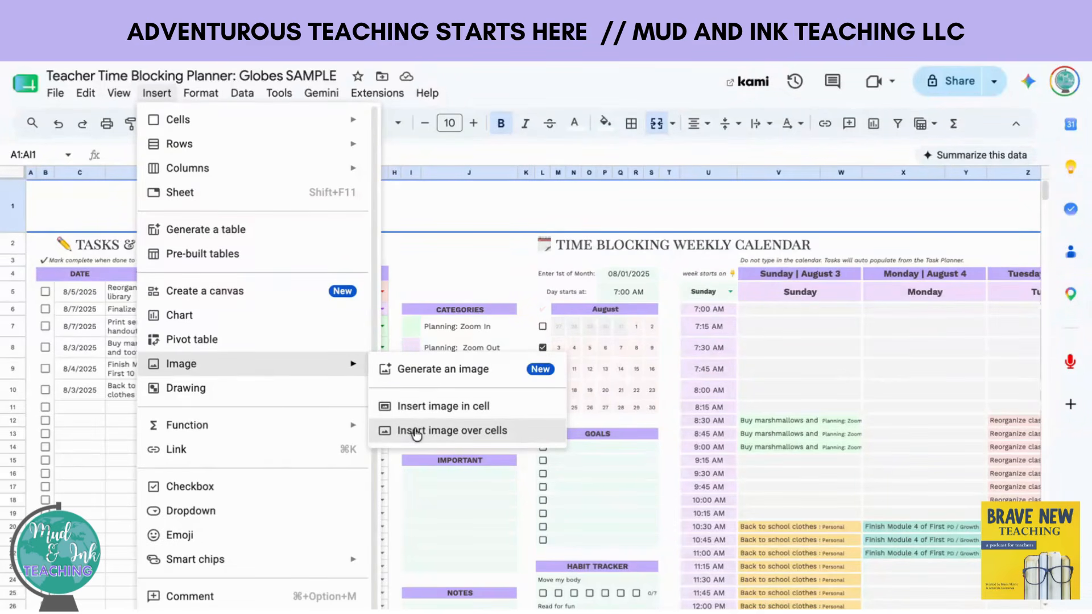
click(417, 432)
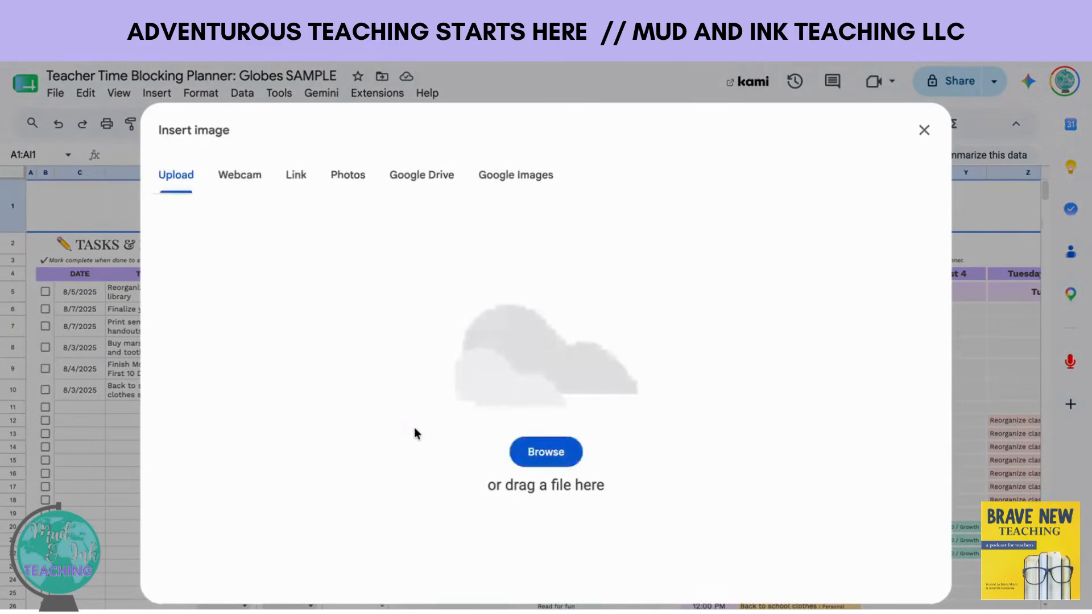
click(547, 453)
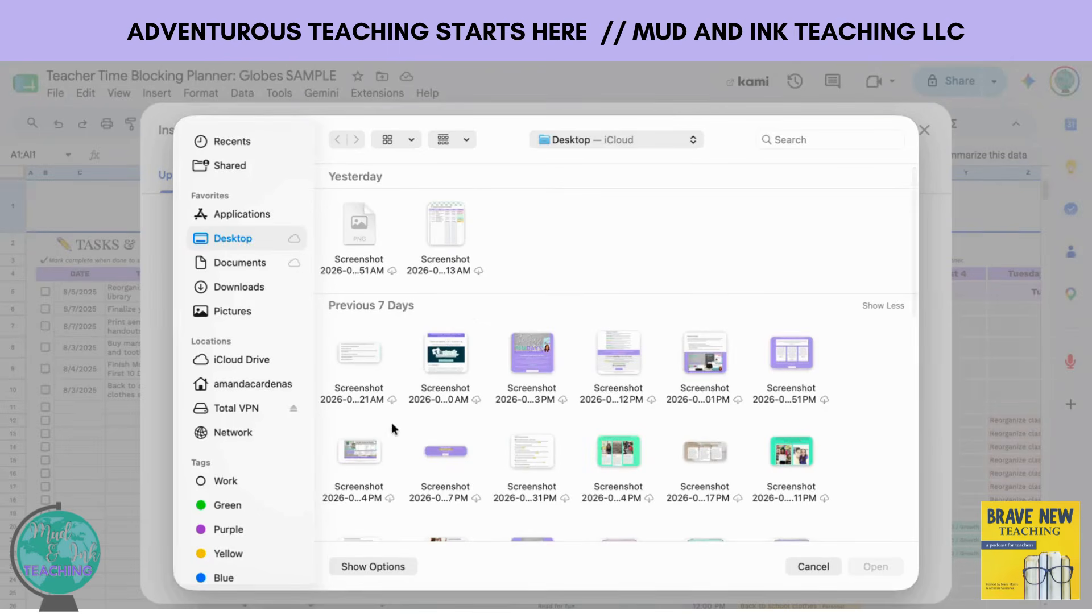
click(260, 284)
double_click(357, 225)
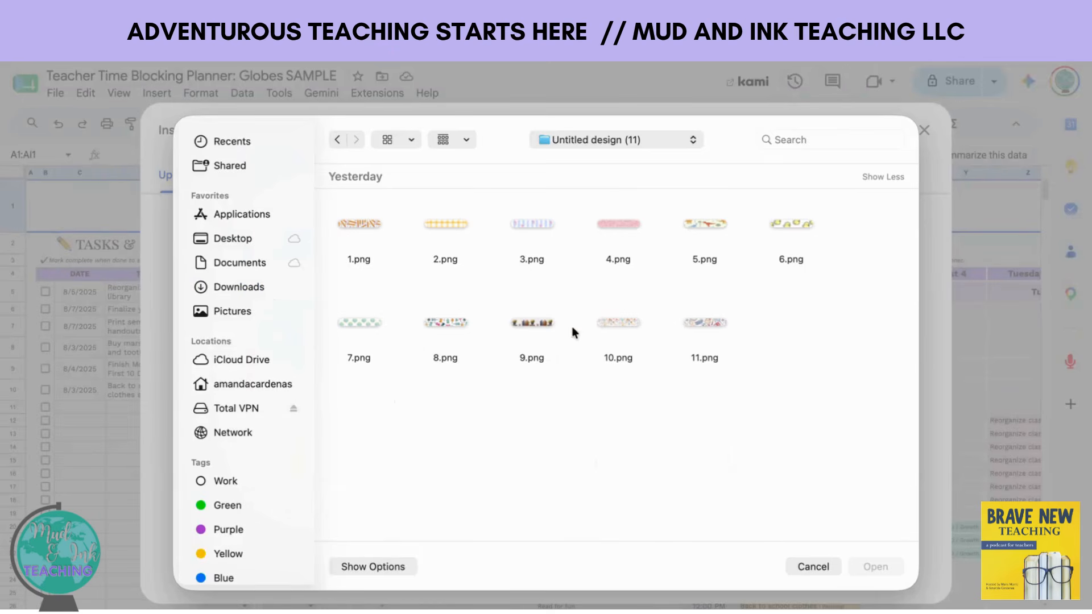
double_click(449, 322)
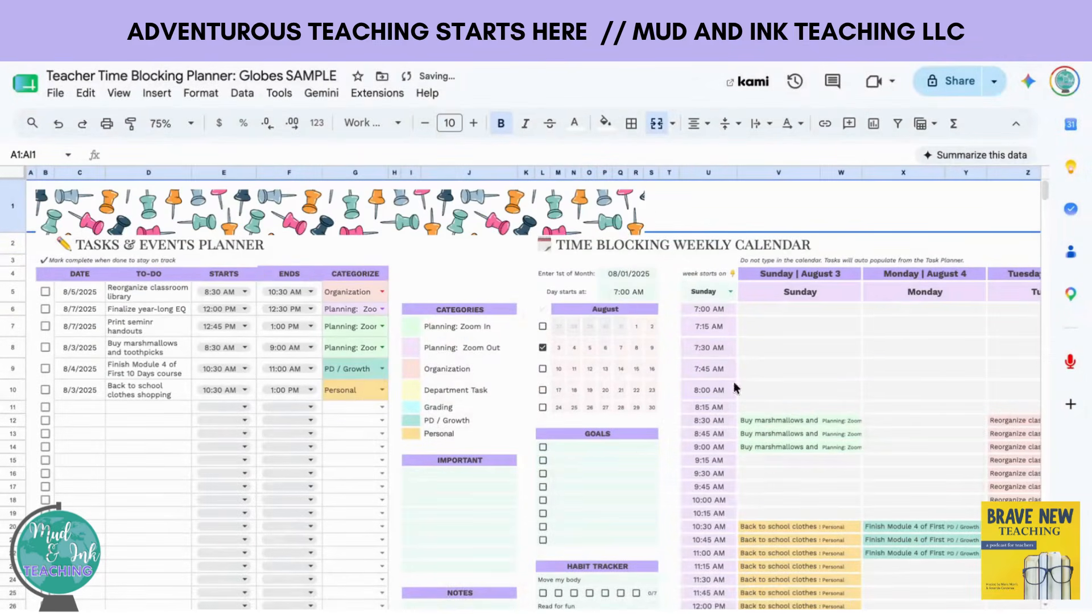
Align the pushpin banner with the upper-left corner of row 1 and enlarge it proportionally to fill the row's height.
click(605, 203)
drag(604, 202, 594, 191)
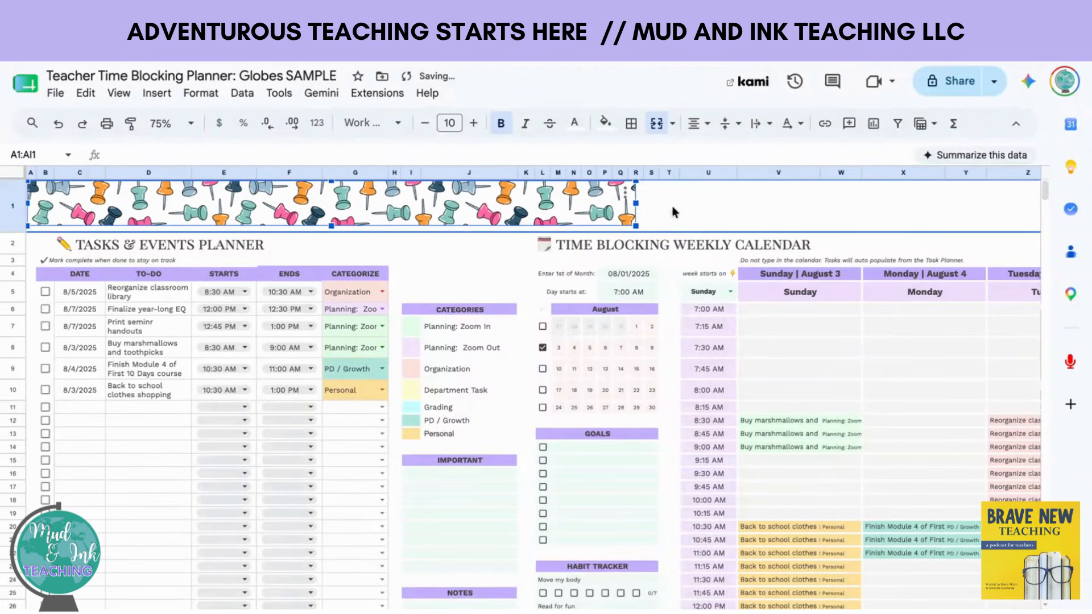
drag(636, 226, 644, 231)
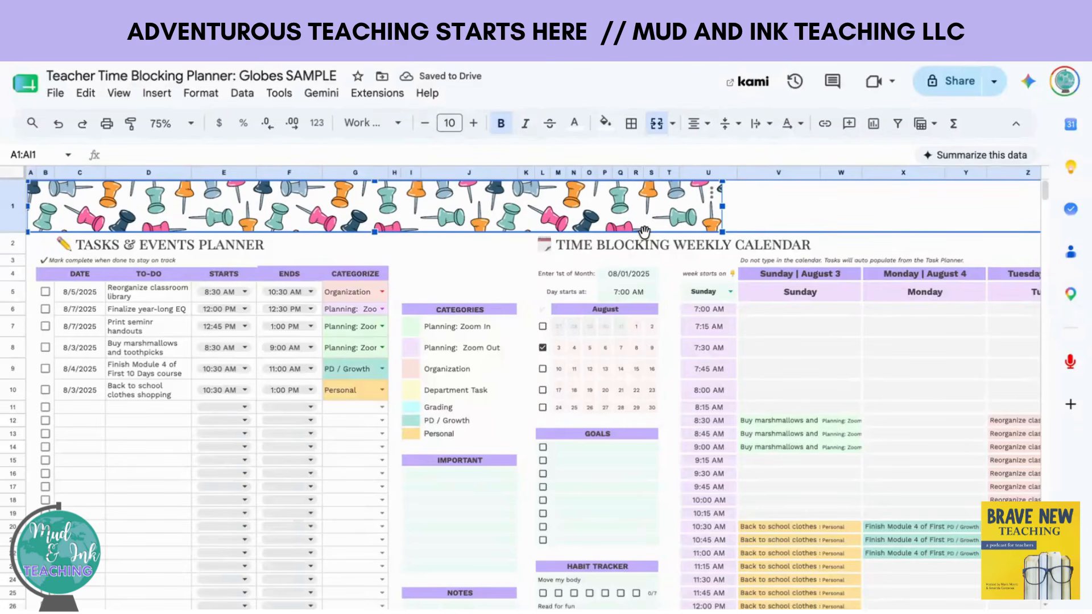
key(Escape)
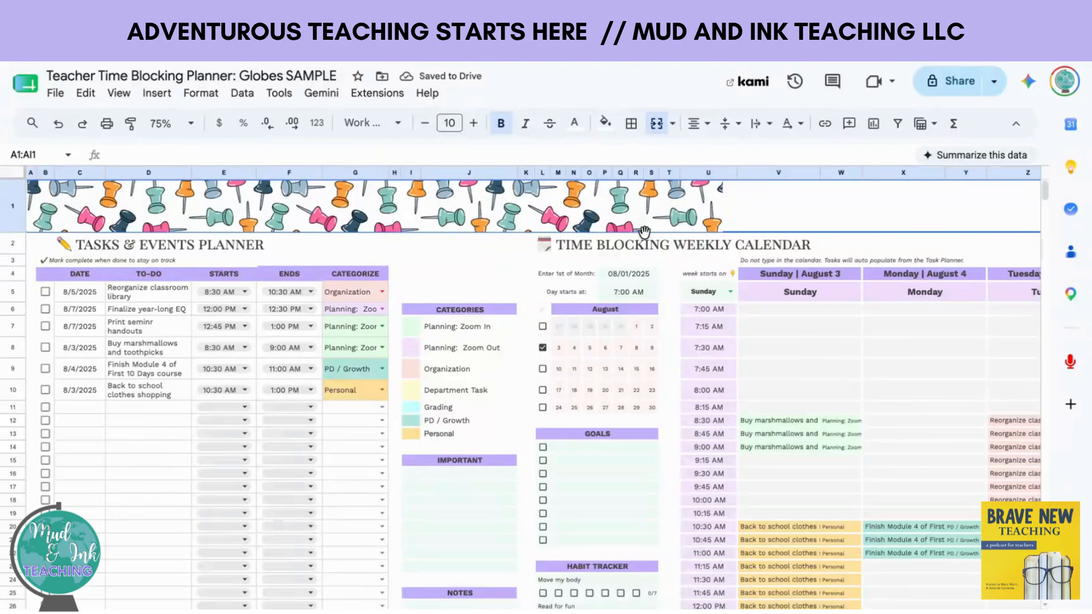
Duplicate the pushpin banner and place the copy end to end with the first one along row 1.
click(536, 212)
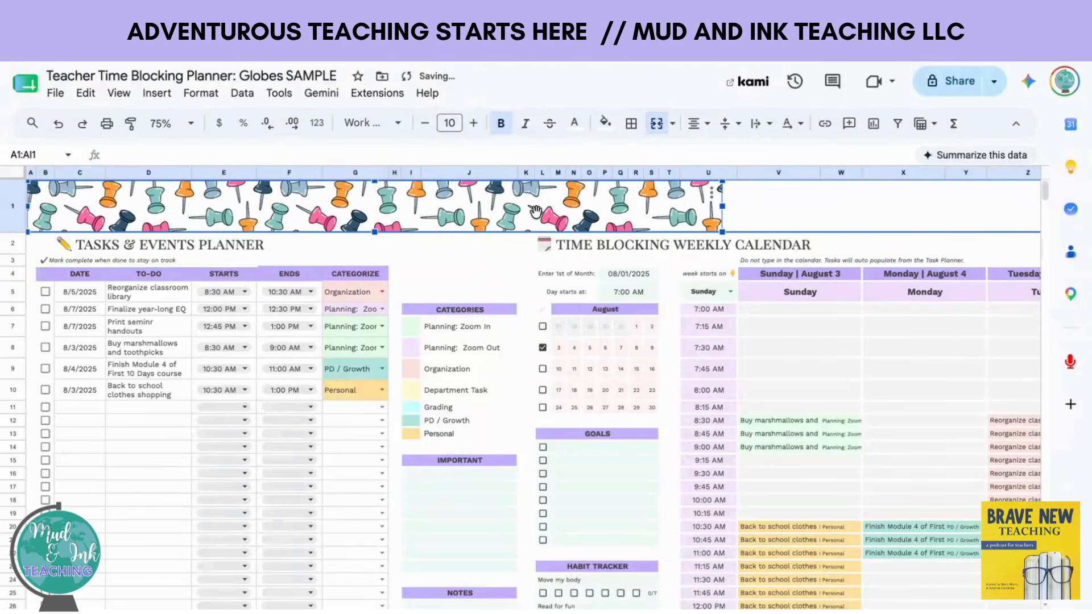
drag(536, 212, 1067, 222)
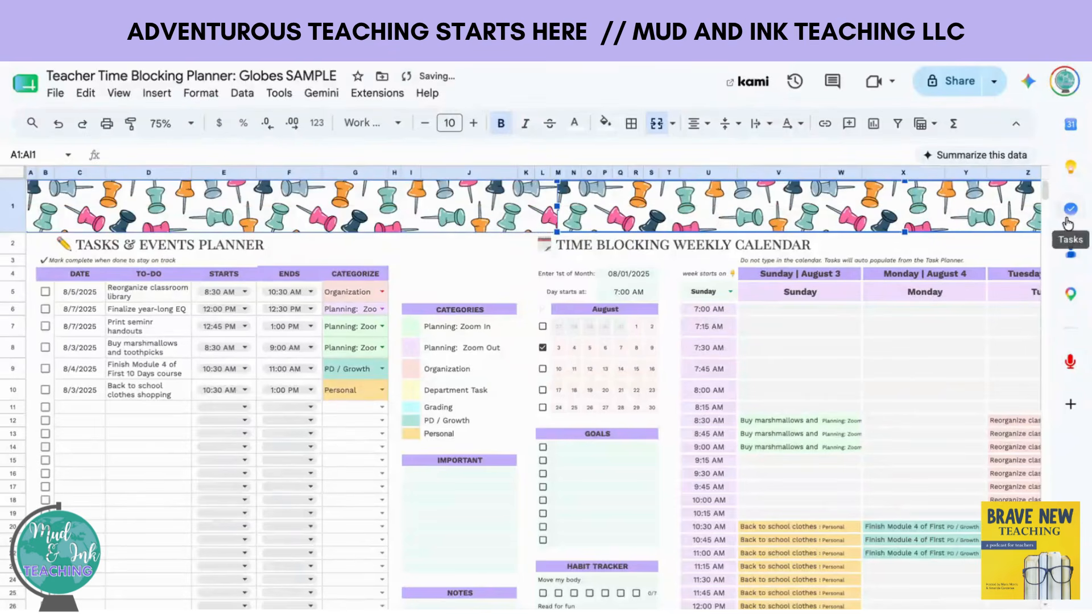
drag(578, 216, 742, 214)
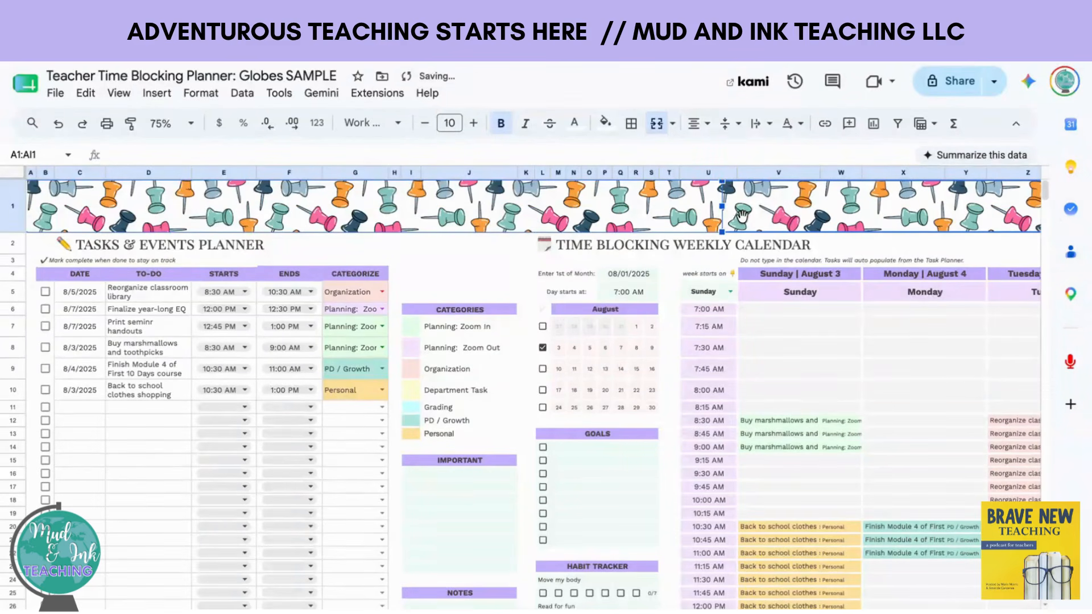
click(511, 274)
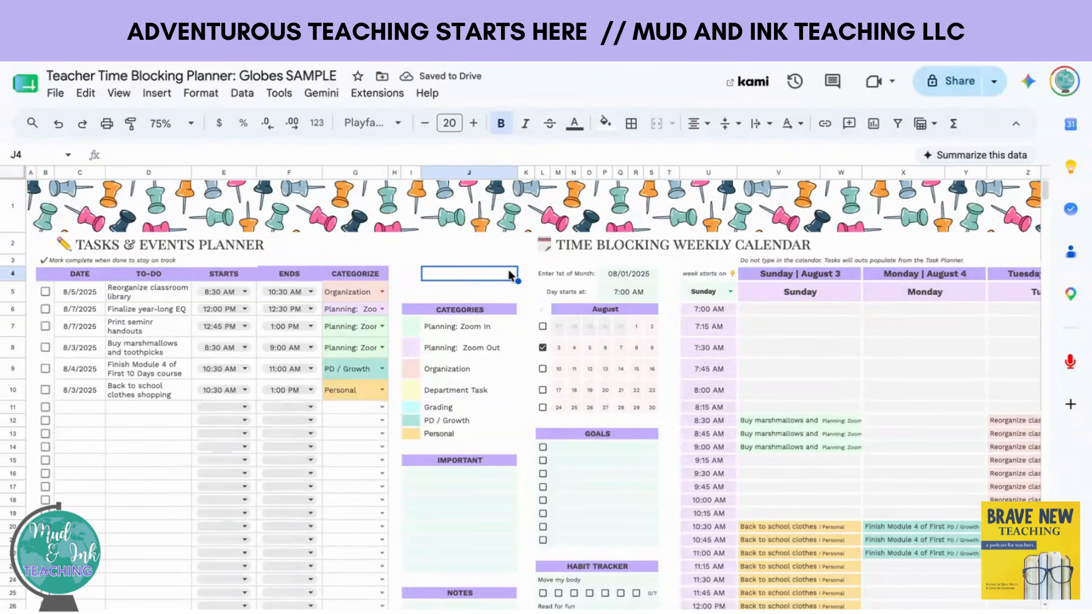